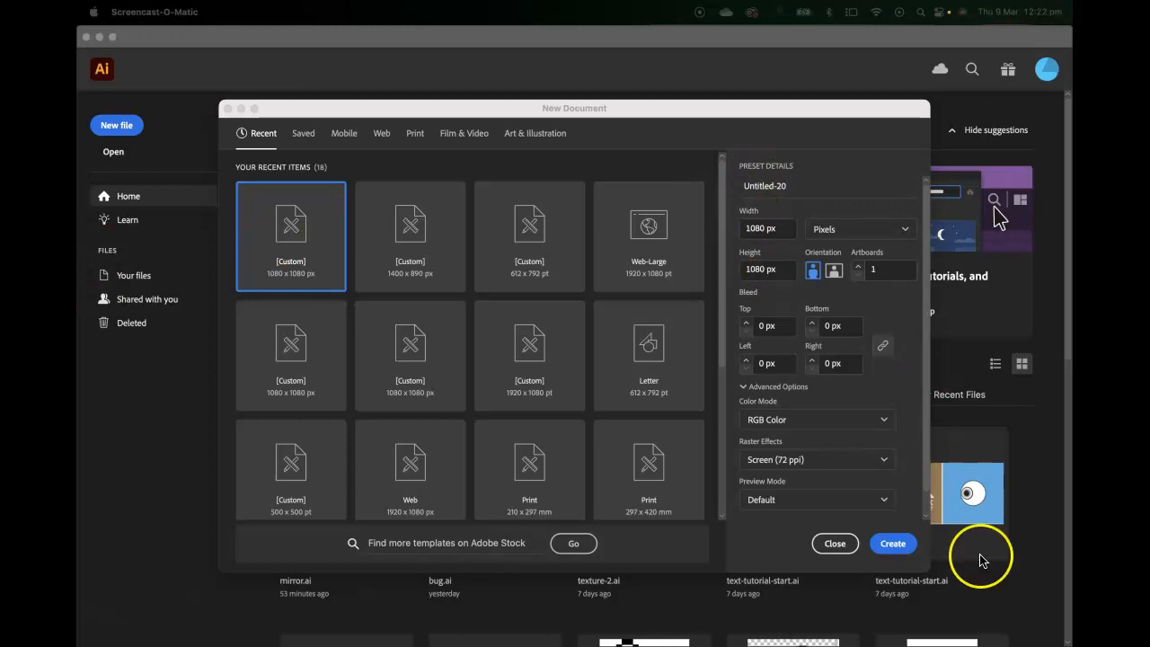
Create a new 1080 × 1080 px document and draw a vertical line from the artboard's top edge to its bottom edge.
left_click(895, 551)
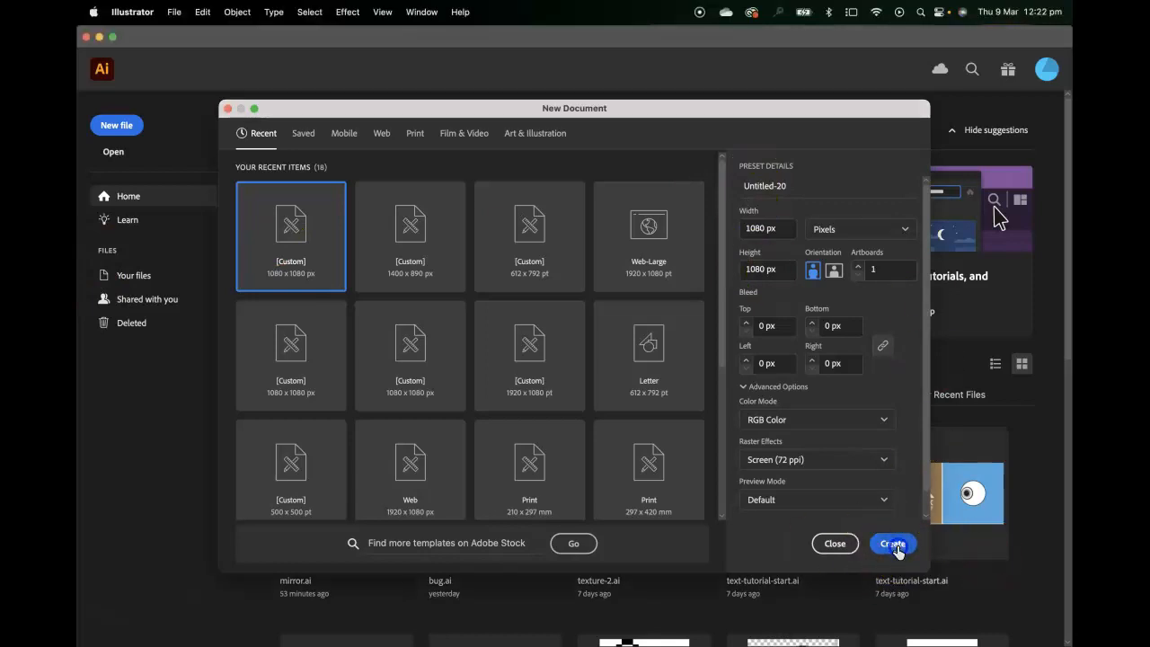
left_click(895, 548)
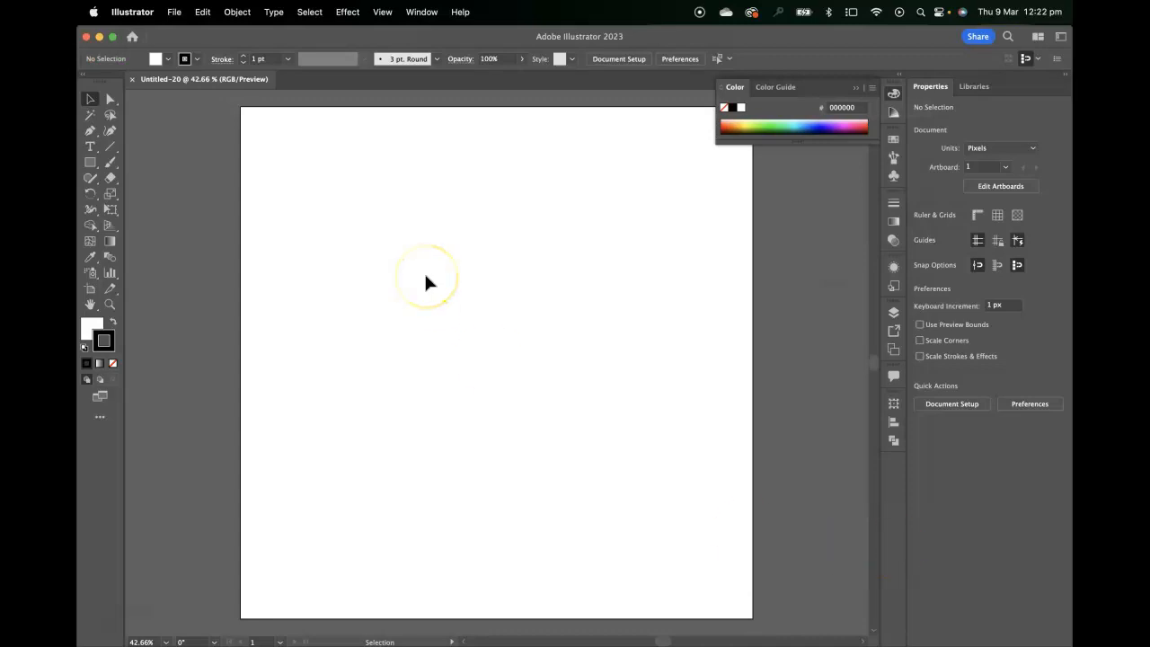
left_click(110, 147)
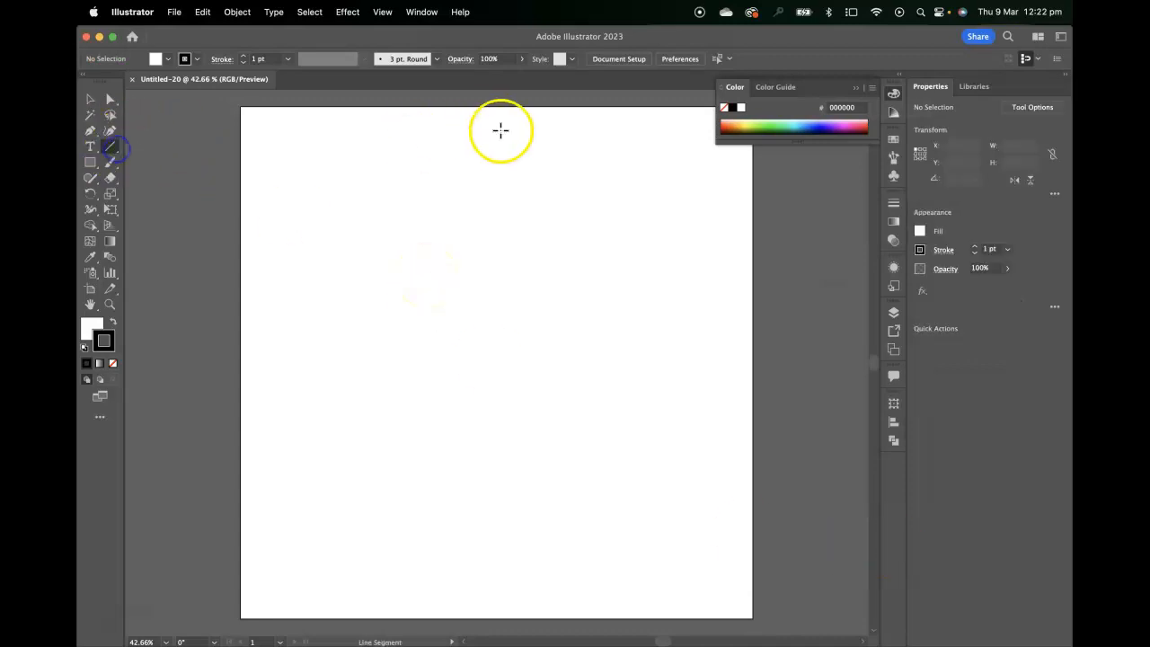
left_click_drag(489, 108, 497, 618)
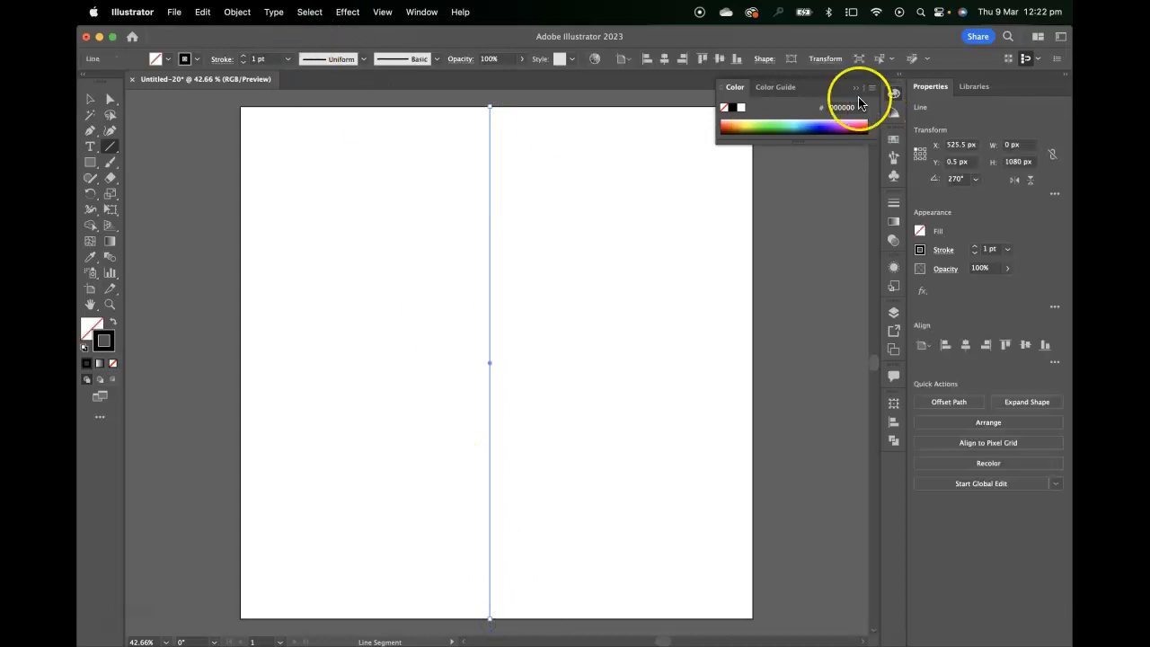
Center the line horizontally and vertically on the artboard.
left_click(893, 422)
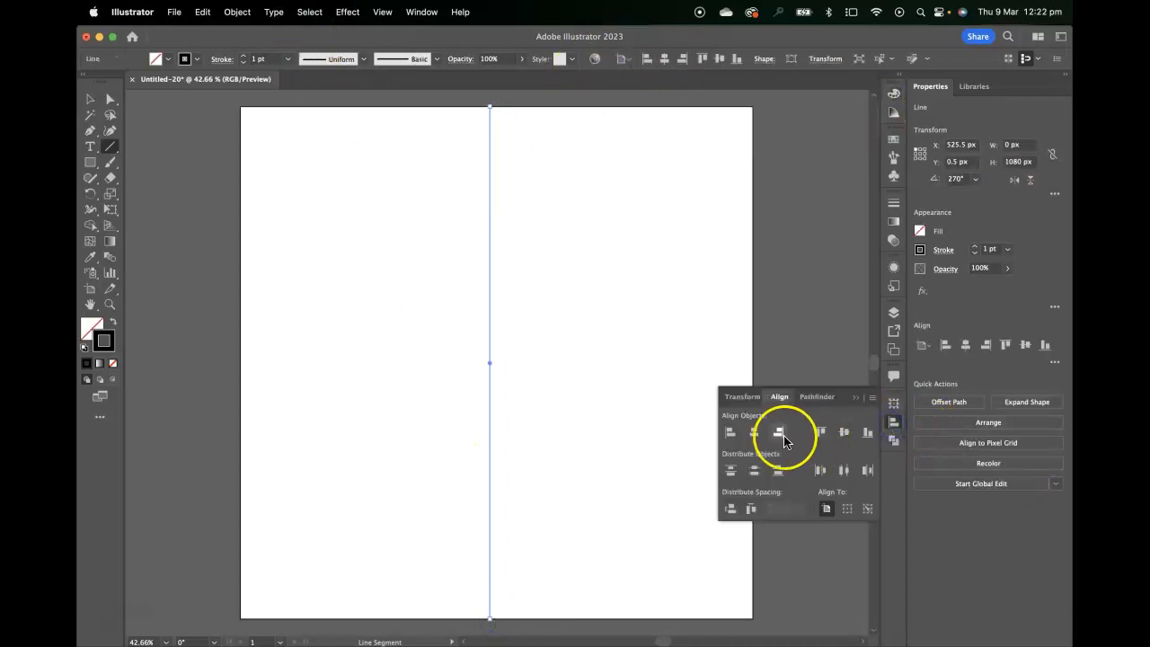
left_click(754, 432)
left_click(844, 432)
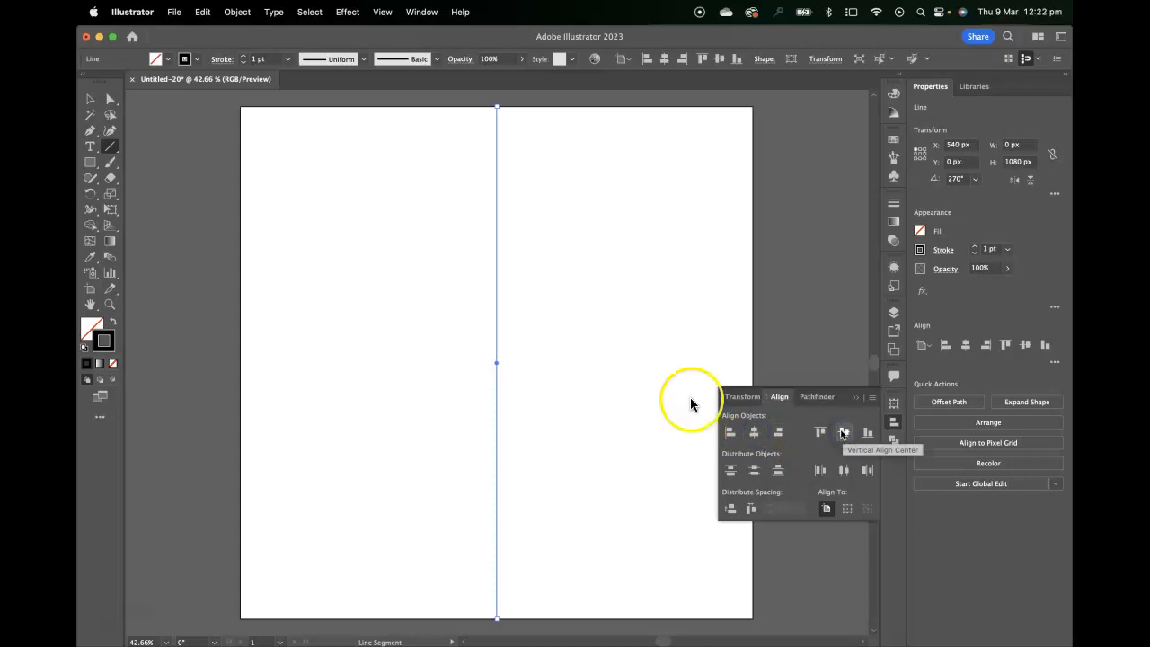
left_click(89, 100)
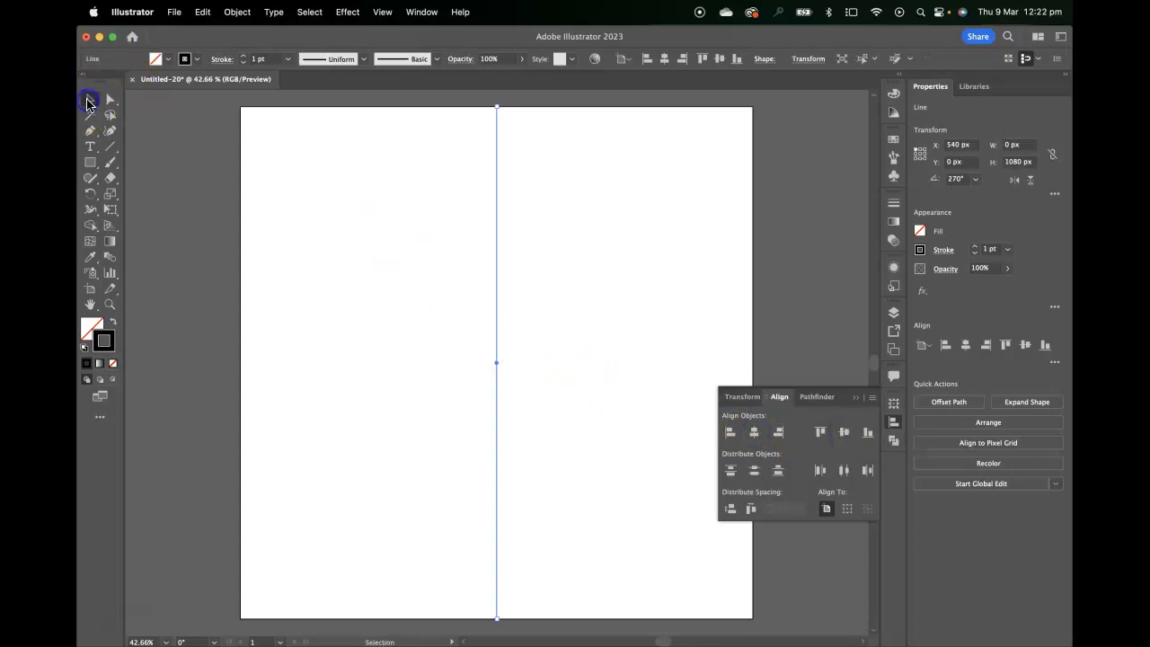
Apply a Transform effect to the line with 5 copies, raising the rotation angle until the copies spread evenly into a star.
left_click(348, 12)
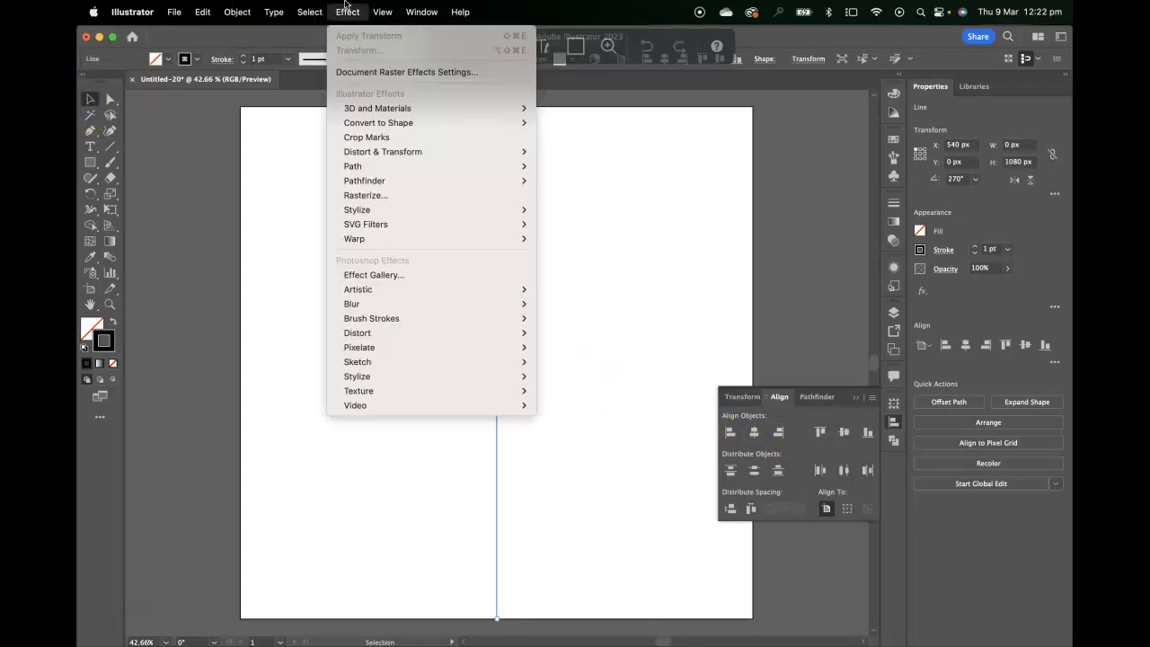
mouse_move(395, 151)
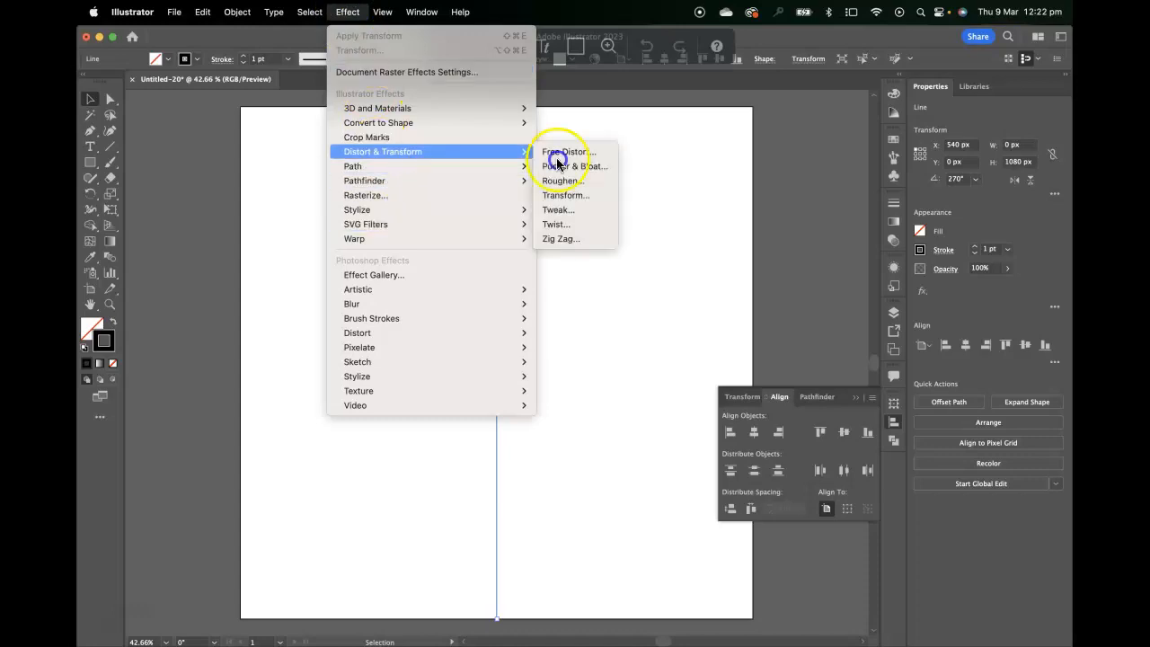
left_click(601, 197)
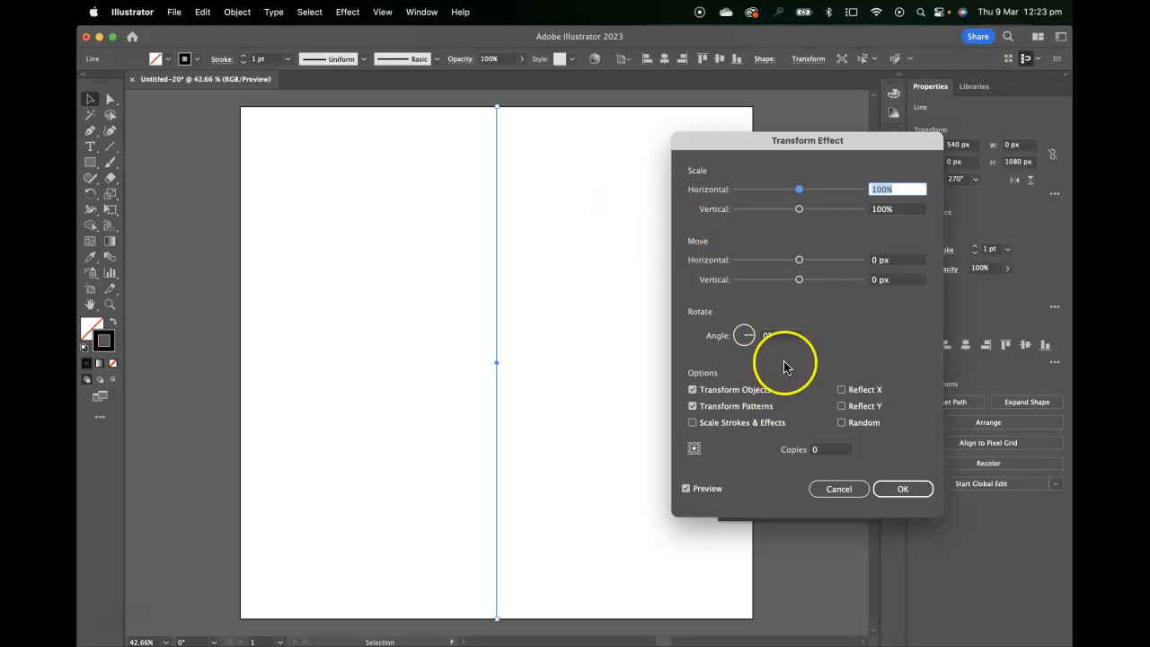
left_click(828, 450)
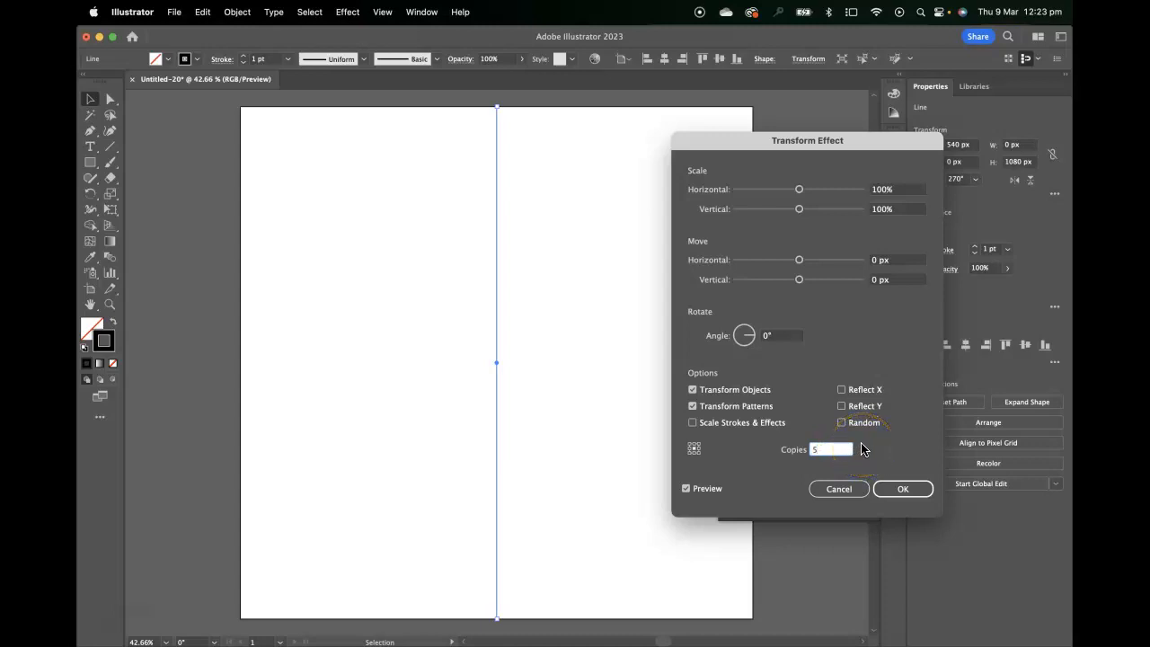
left_click(786, 336)
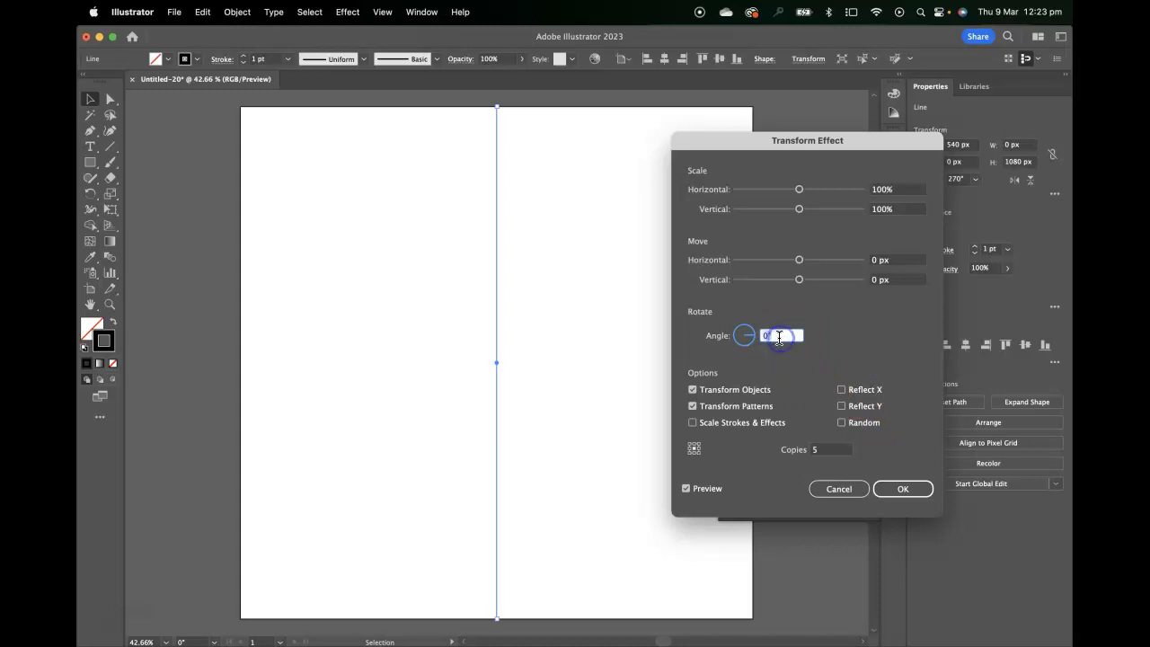
key("Up")
key("Up")
key("Up")
key("Up")
key("Up")
key("Up")
key("Up")
key("Up")
key("Up")
key("Up")
key("Up")
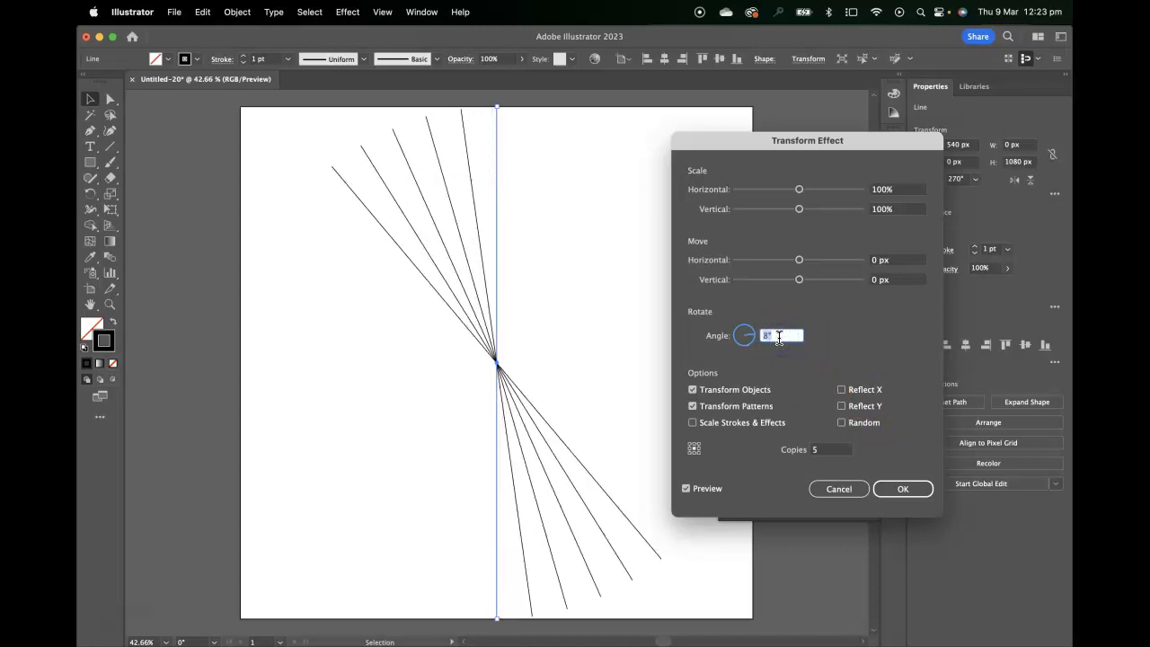
key("Up")
key("Up")
key("Up")
key("Up")
key("Up")
key("Up")
key("Up")
key("Up")
key("Up")
key("Up")
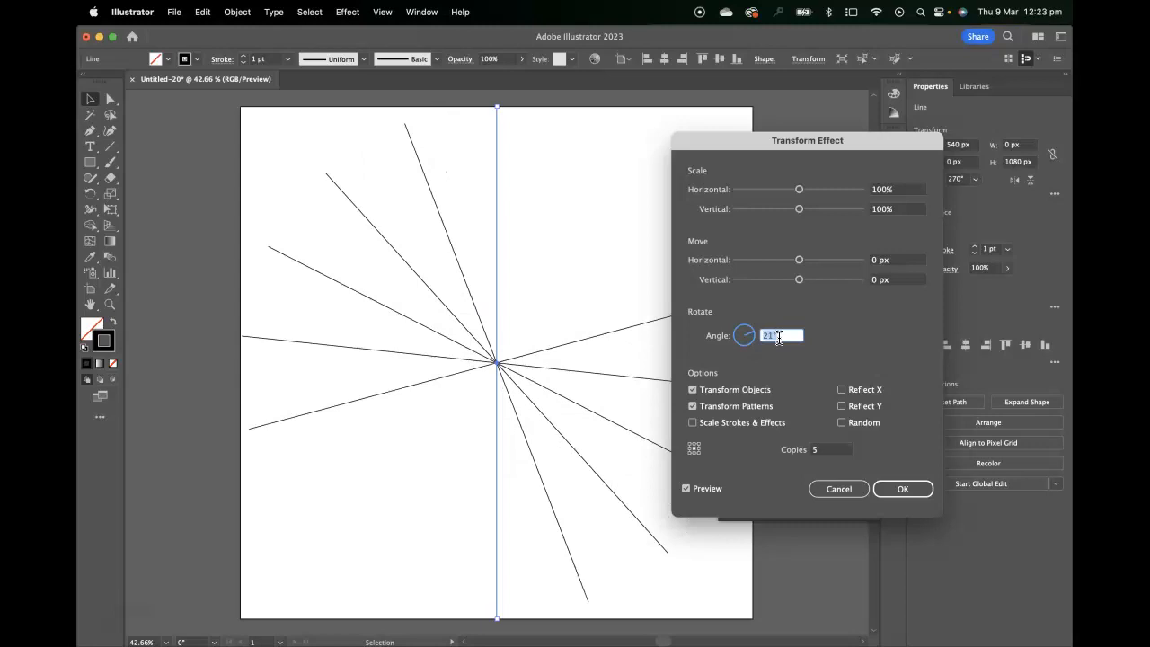
key("shift+Up")
key("shift+Up")
key("shift+Up")
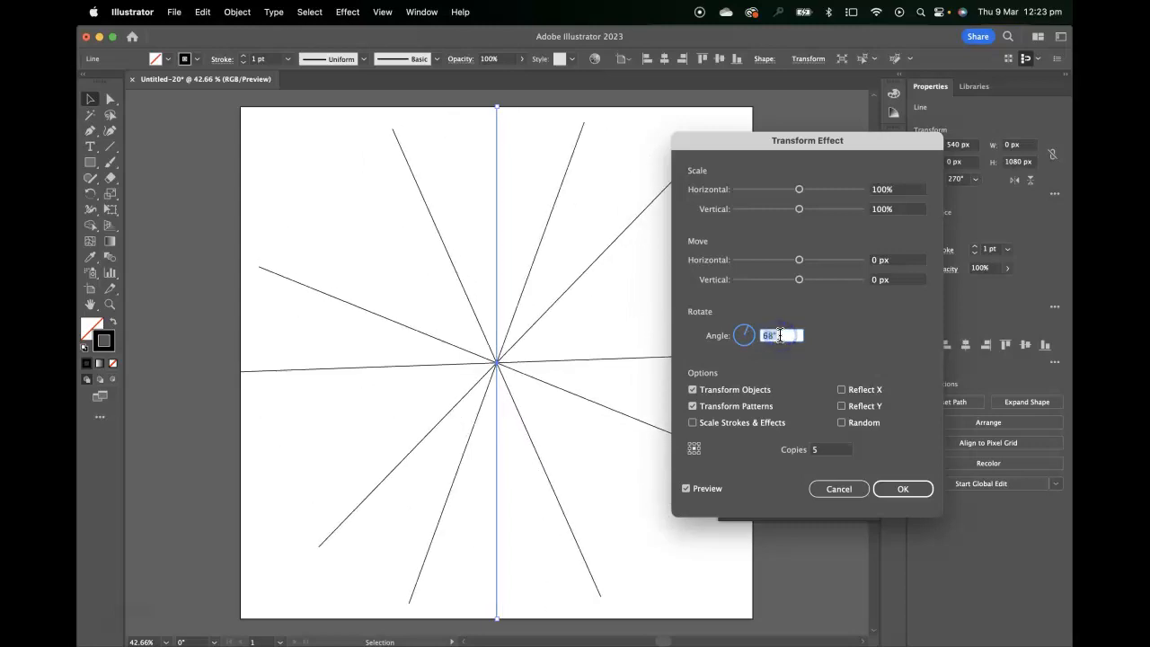
key("Return")
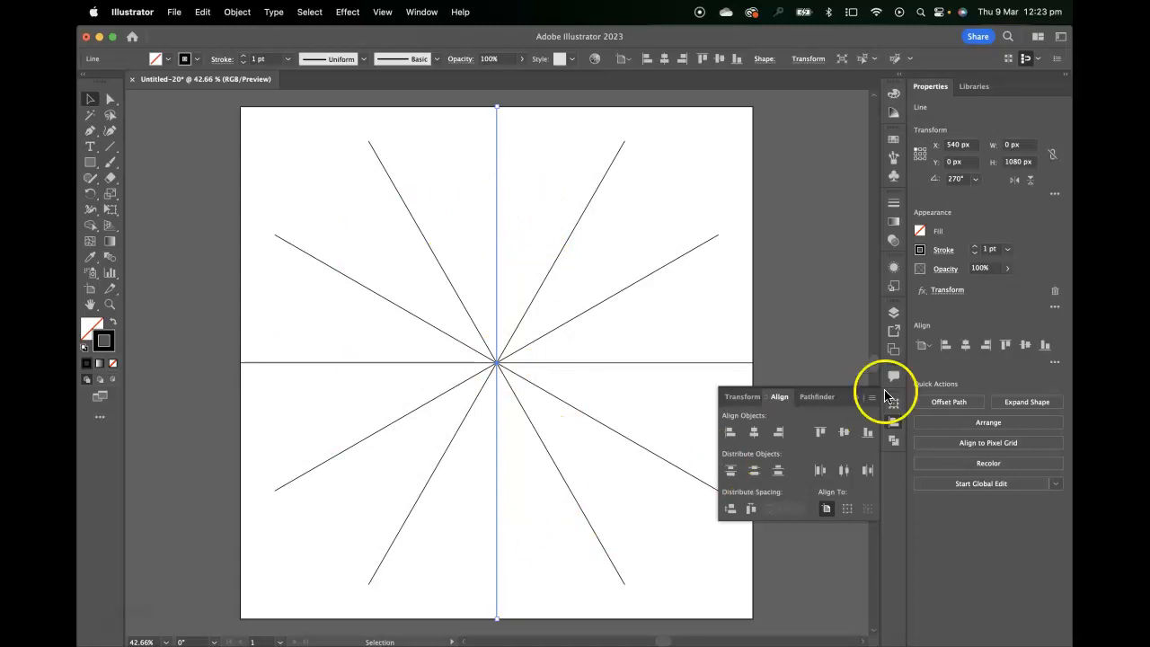
Lock and hide Layer 1, and add a new layer above it.
left_click(896, 425)
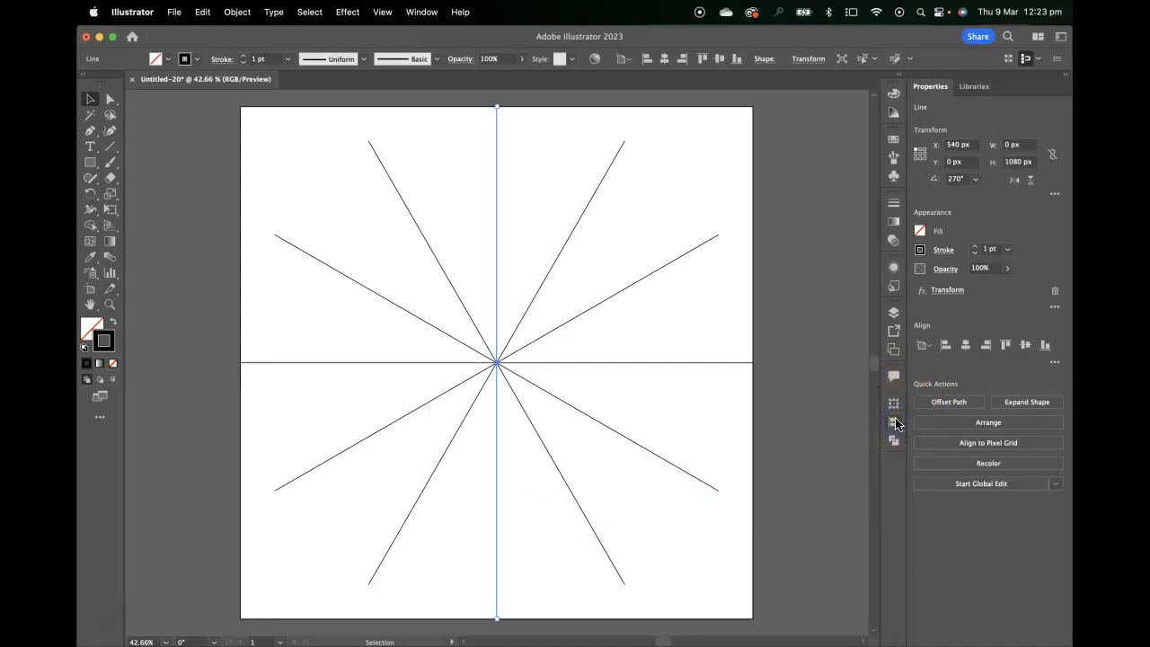
left_click(894, 312)
left_click(746, 328)
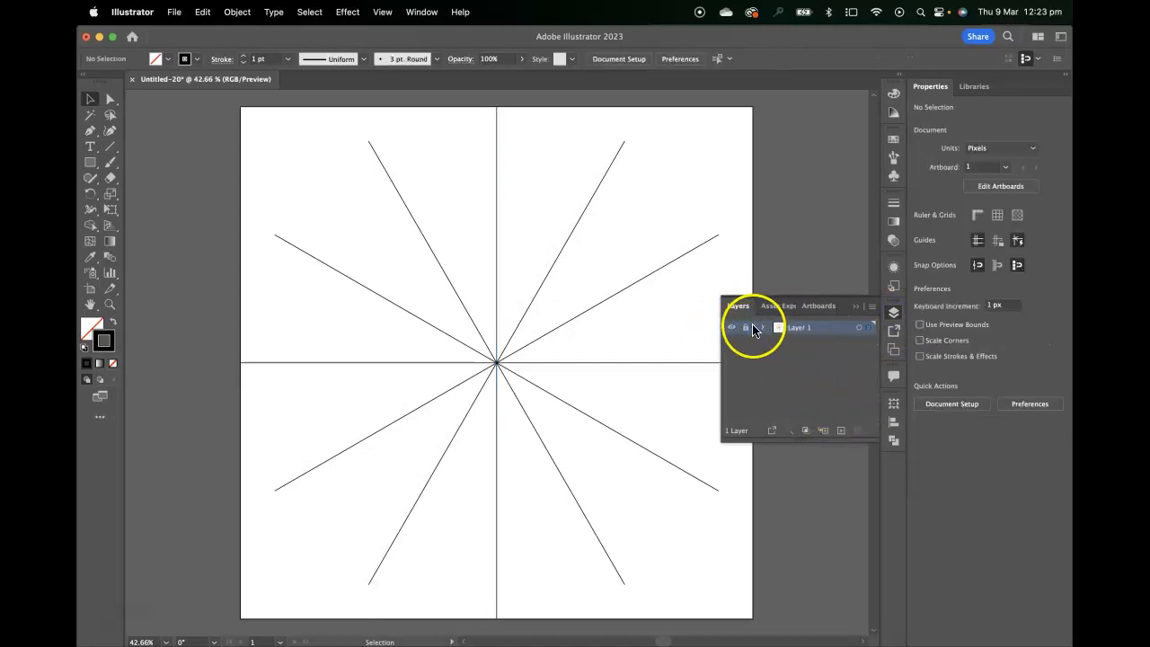
left_click(731, 328)
left_click(841, 429)
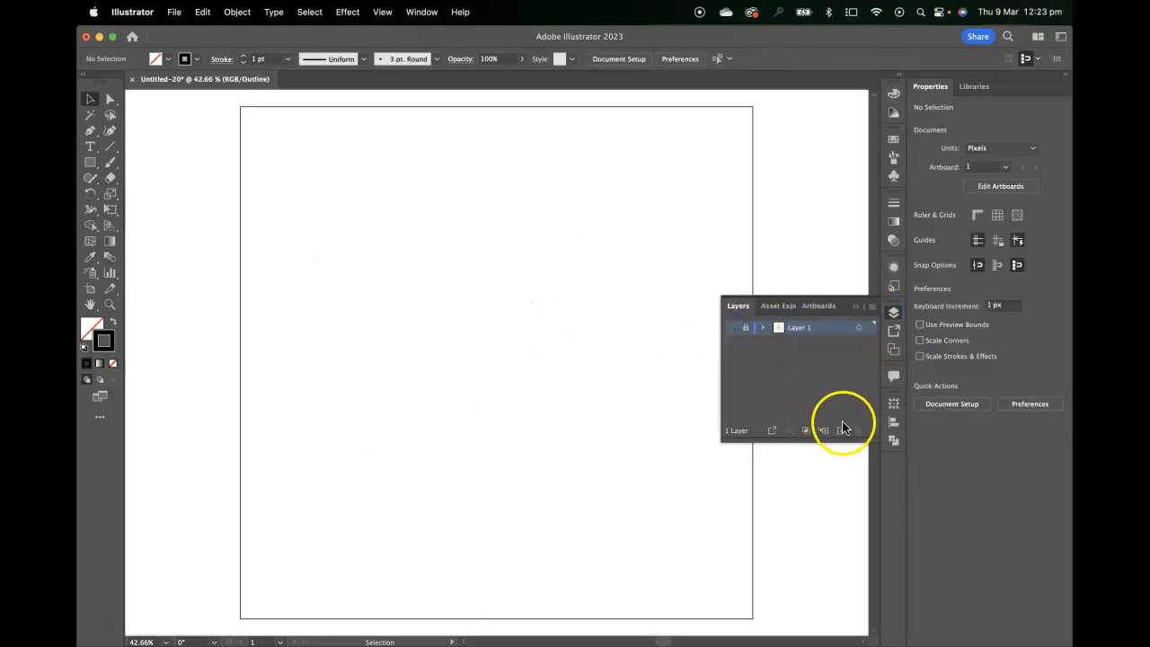
left_click(799, 330)
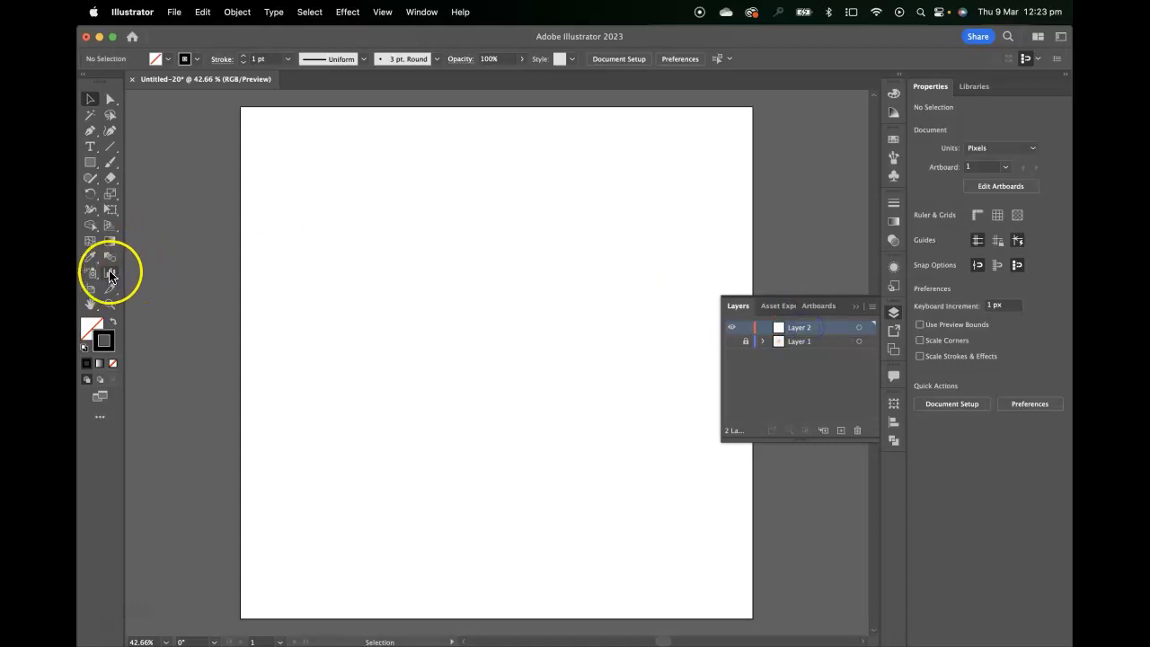
left_click(110, 146)
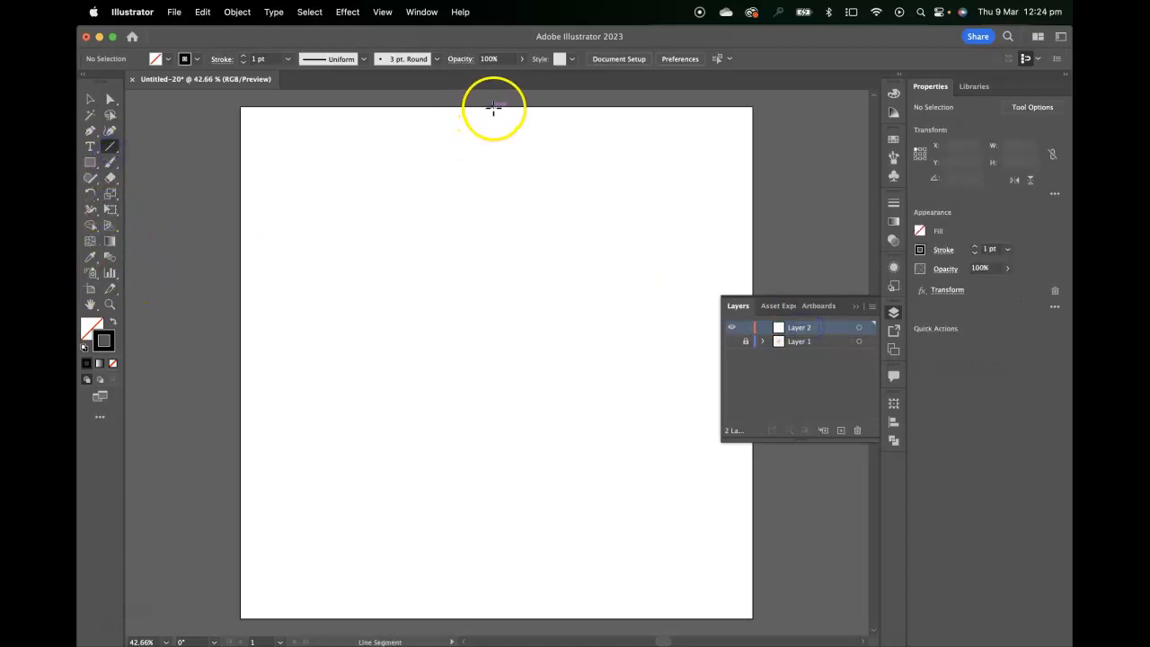
left_click_drag(495, 108, 480, 549)
key("Delete")
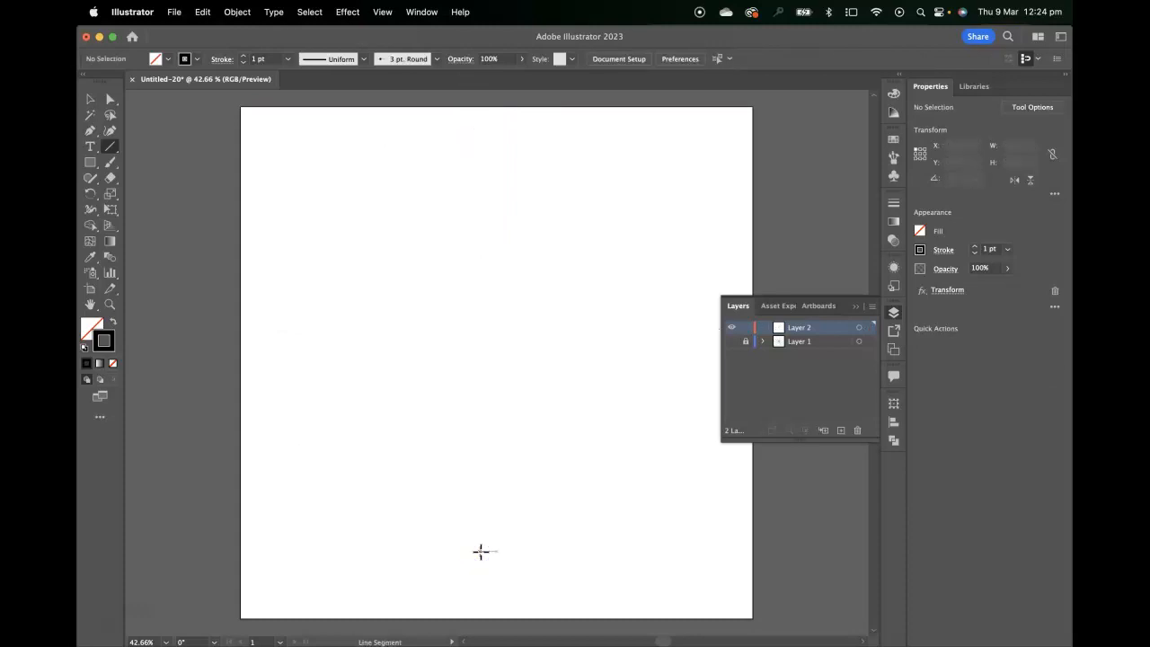
Remove the Transform effect from the current appearance settings for new artwork.
left_click(894, 271)
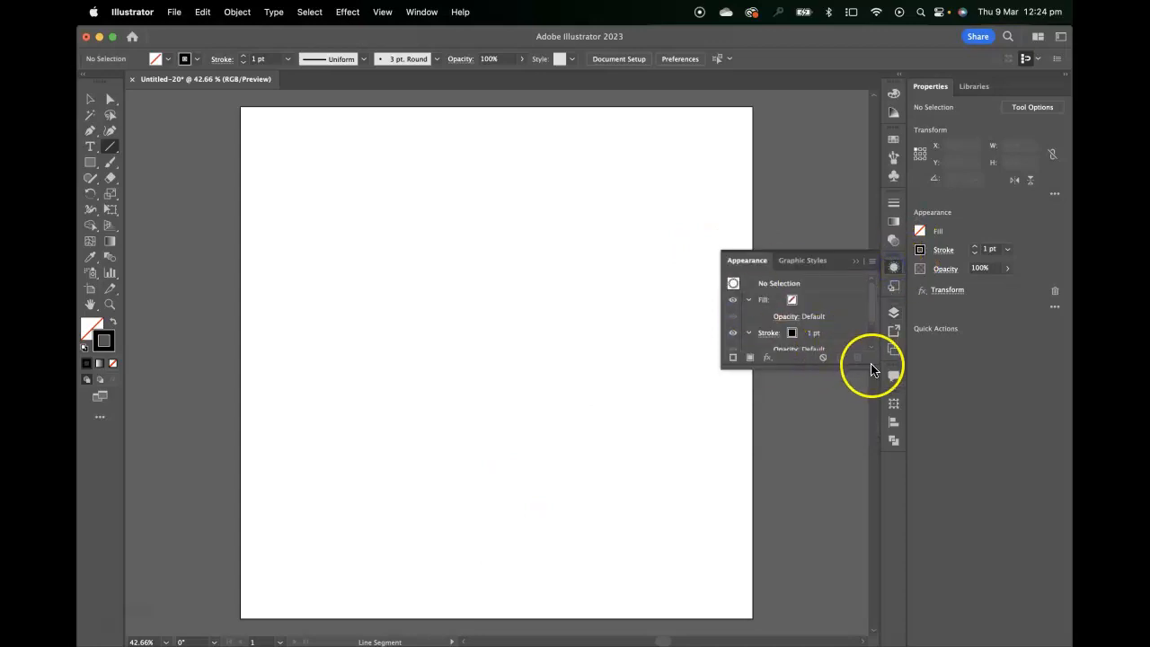
left_click_drag(875, 366, 883, 456)
left_click(827, 369)
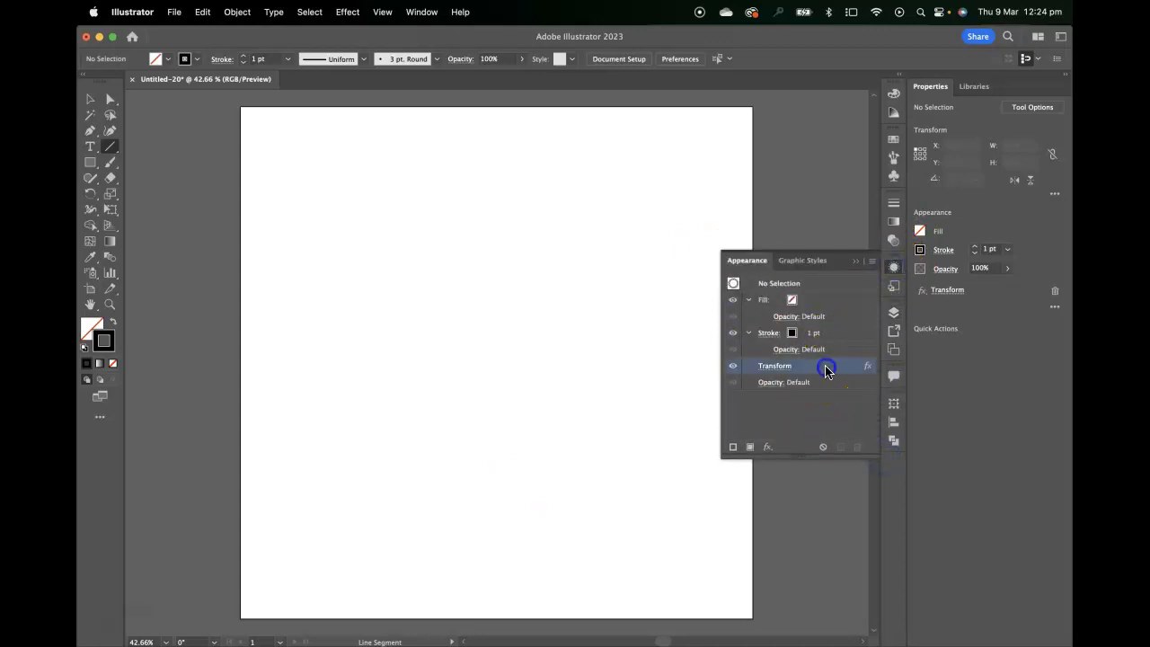
left_click(858, 448)
Draw a vertical line across the artboard on the new layer and center it horizontally and vertically.
left_click_drag(490, 108, 548, 618)
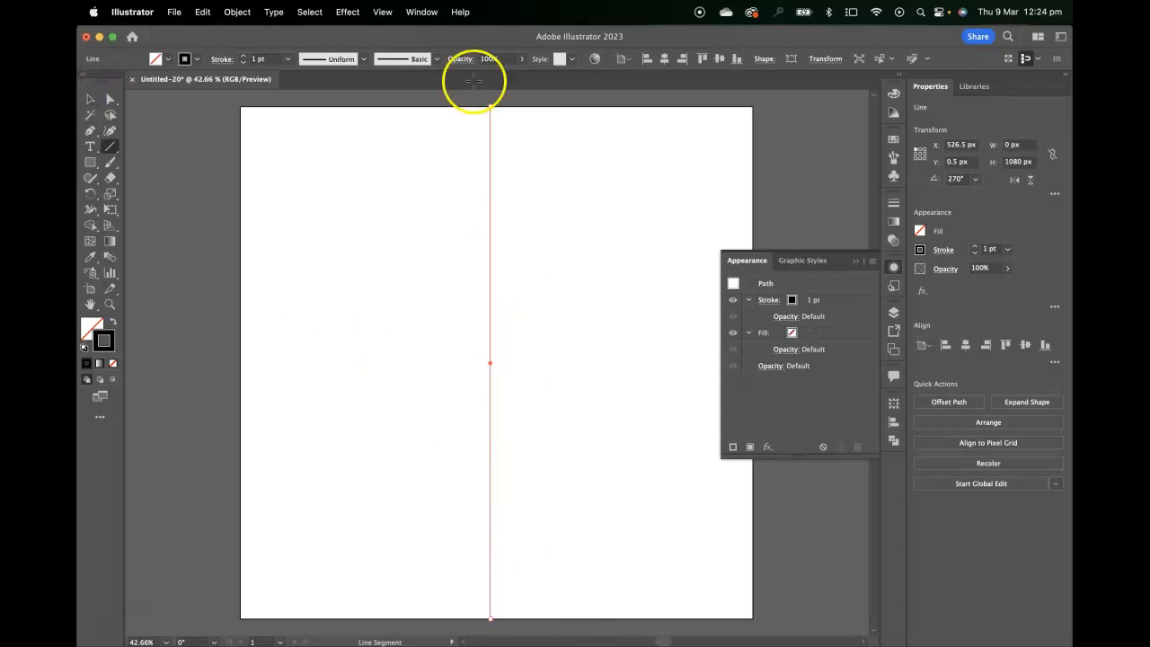
left_click(893, 422)
left_click(759, 433)
left_click(843, 433)
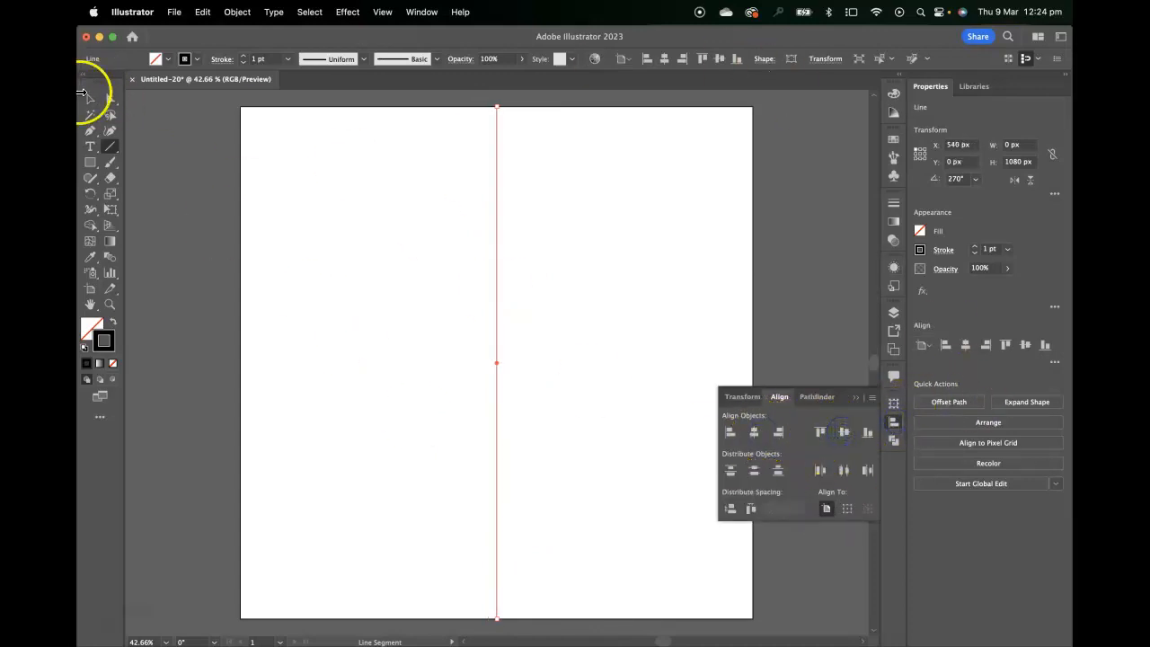
Draw a horizontal line across the artboard and center it horizontally and vertically.
left_click_drag(241, 350, 753, 351)
left_click(844, 435)
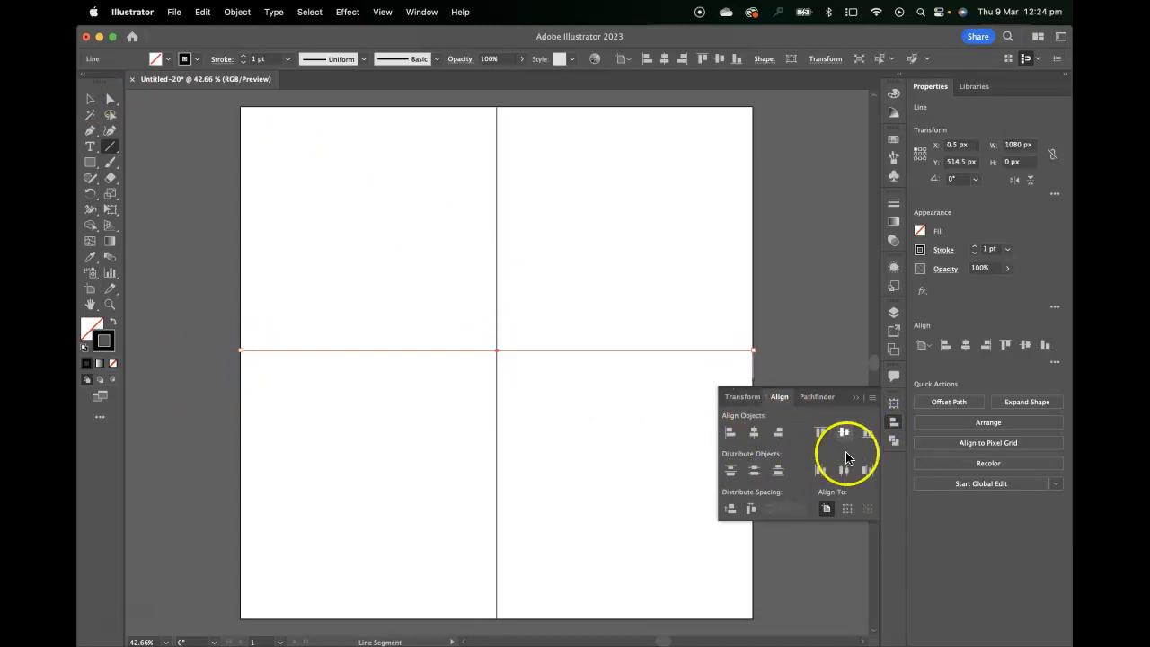
left_click(843, 432)
left_click(755, 432)
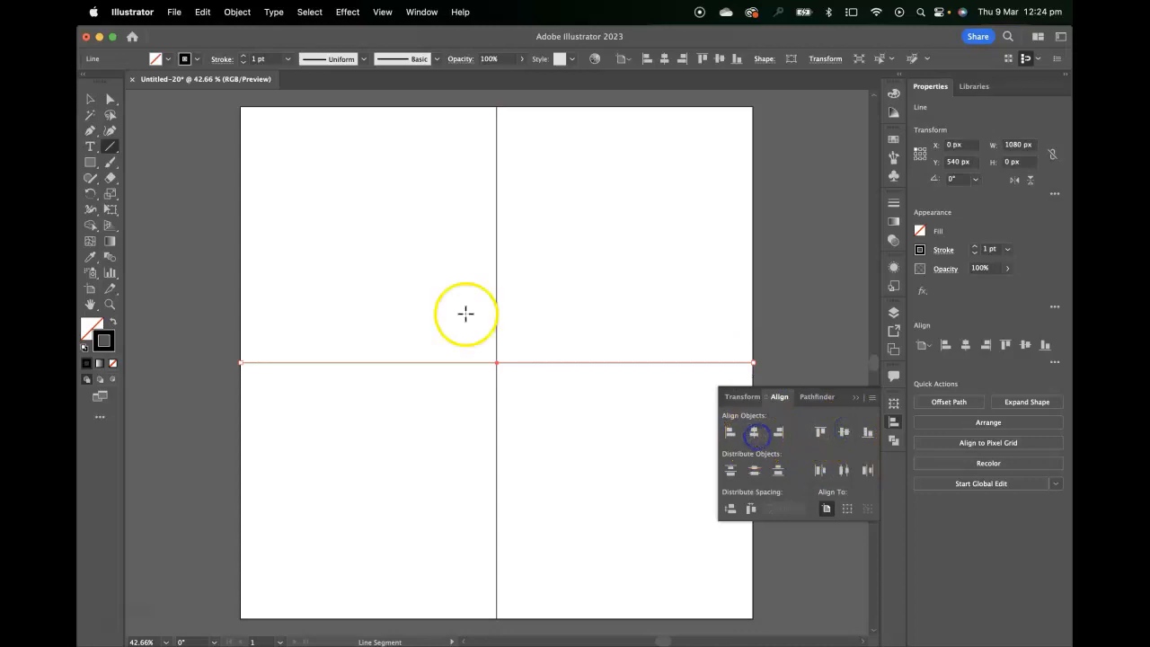
Make Layer 1 visible again.
left_click(90, 99)
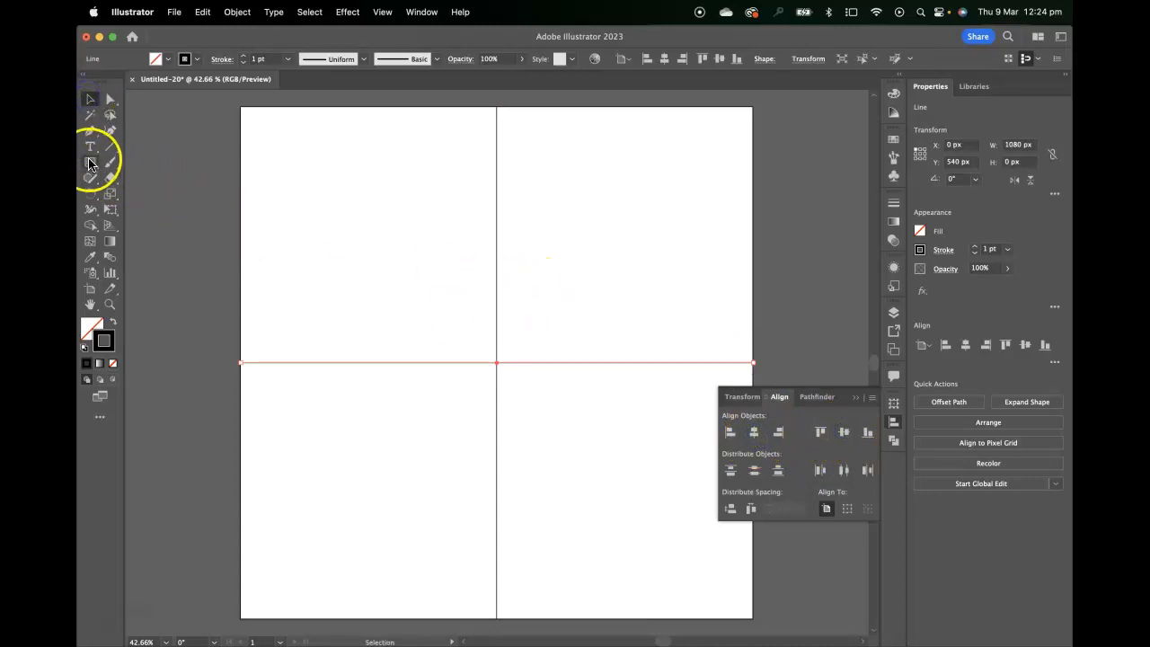
left_click(90, 164)
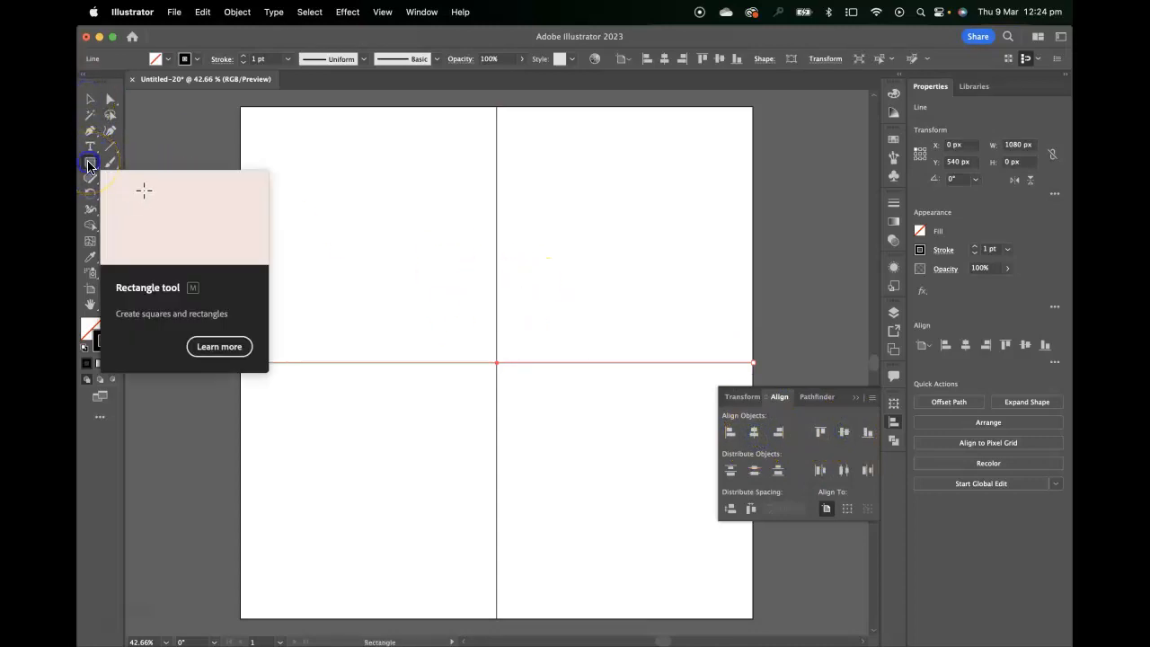
left_click_drag(90, 164, 139, 164)
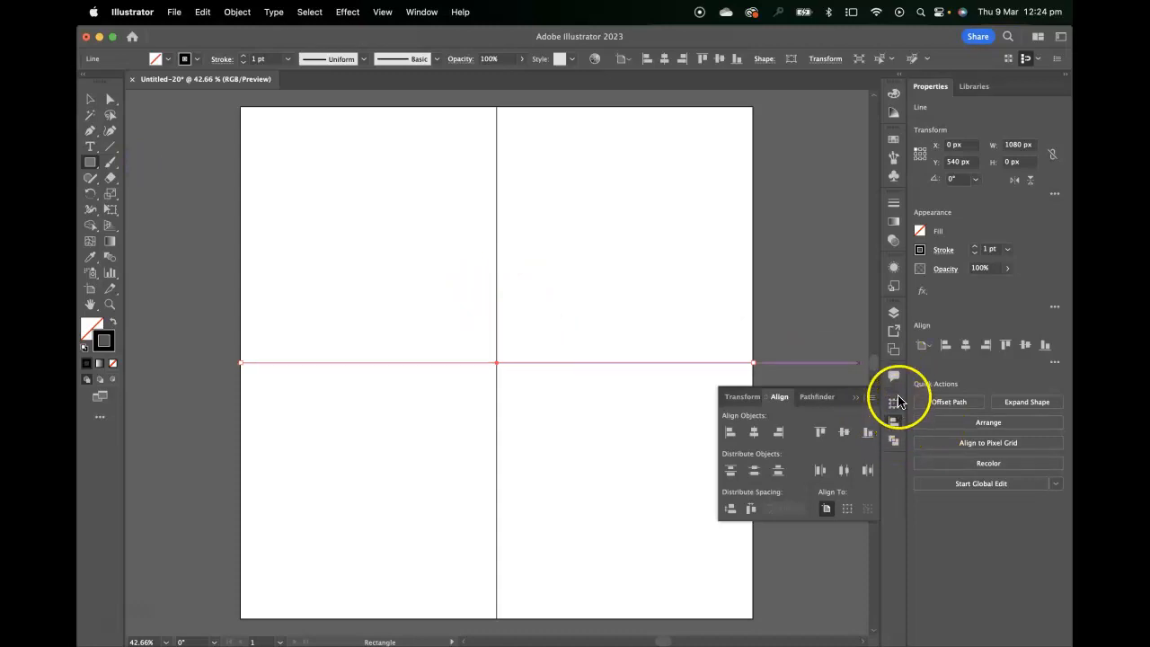
left_click(893, 312)
left_click(731, 341)
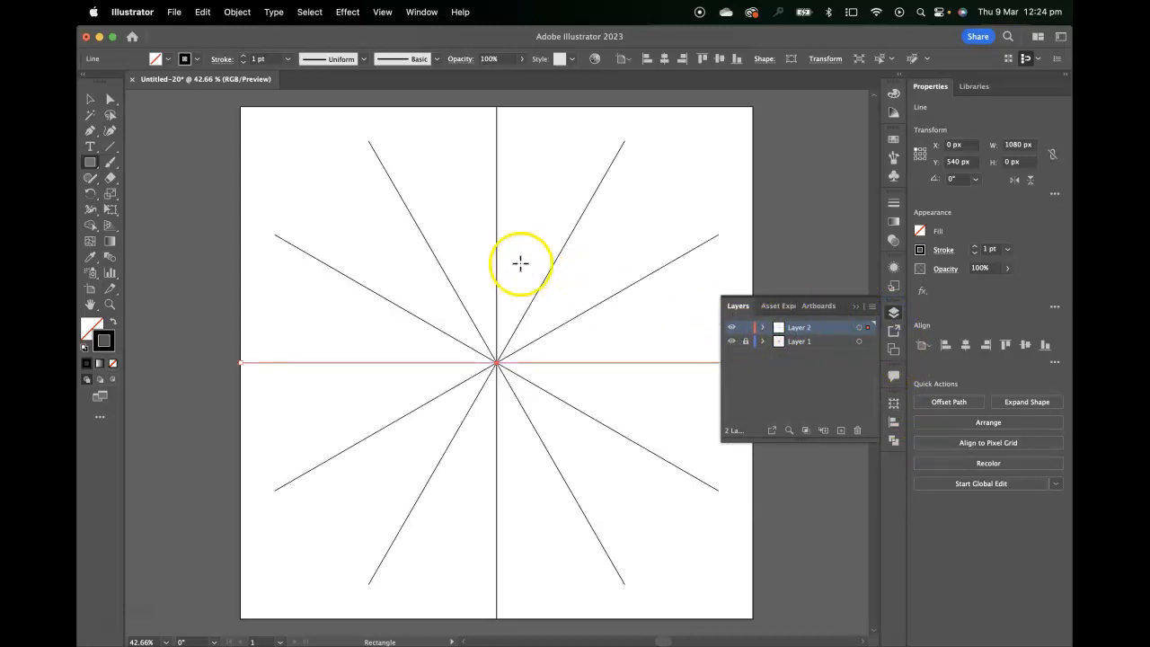
Draw a small square about 24 px wide just right of the vertical line above center, and swap its fill and stroke.
left_click_drag(509, 207, 519, 218)
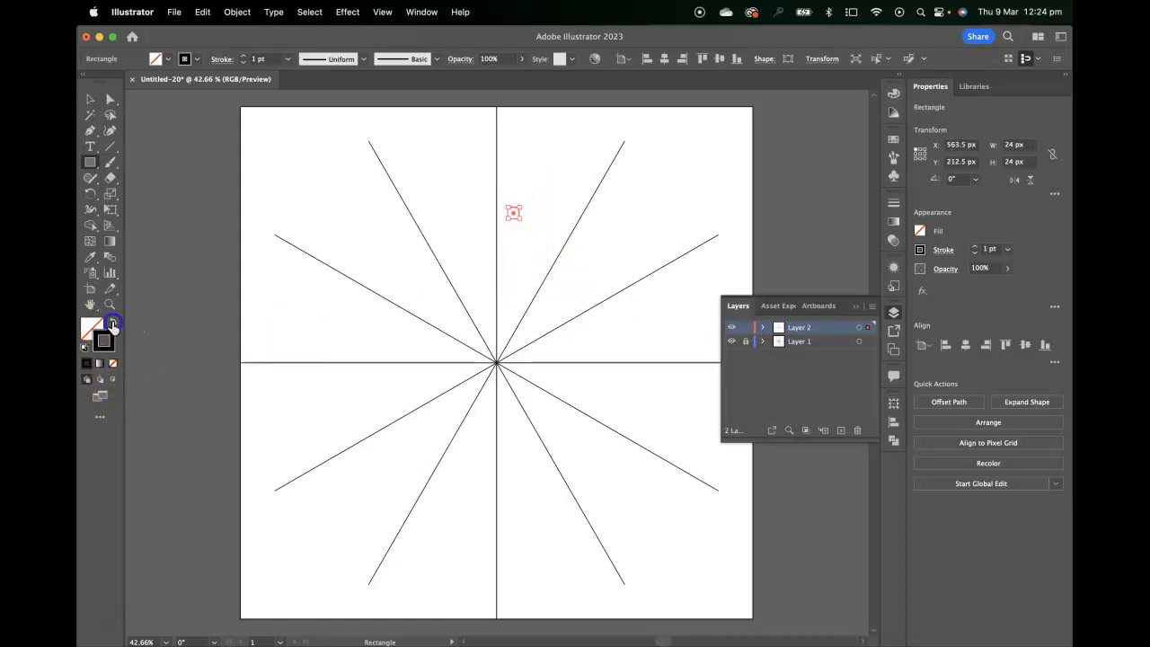
left_click(114, 322)
left_click(90, 99)
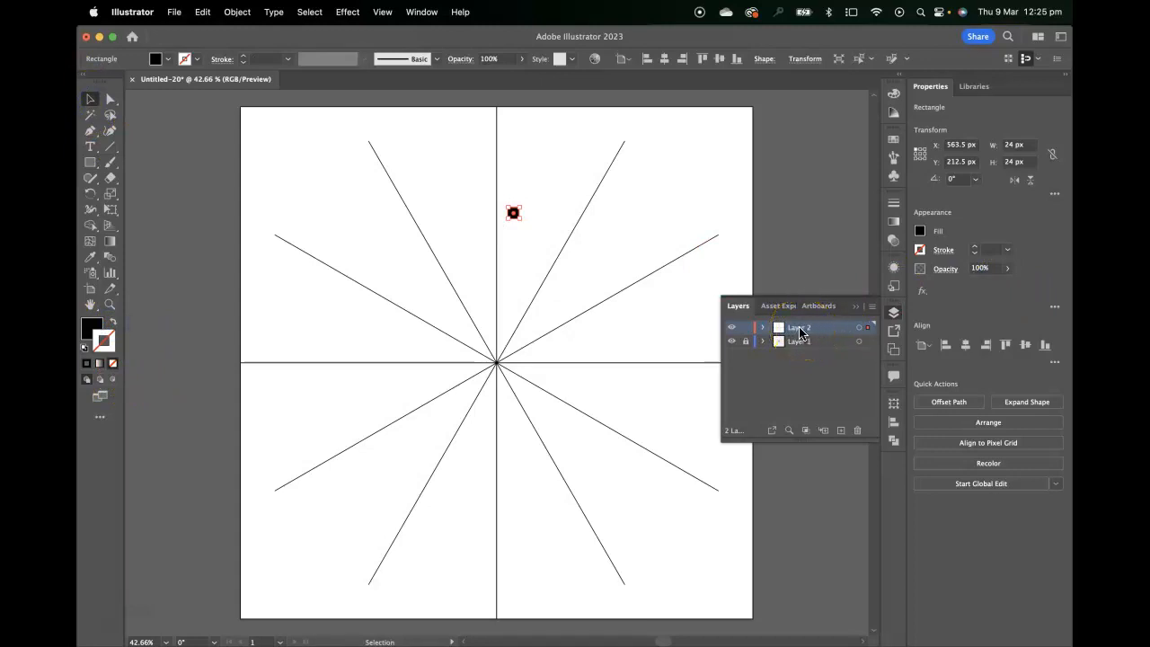
Target Layer 2 and apply a Transform effect with Reflect X enabled and 1 copy.
left_click(859, 329)
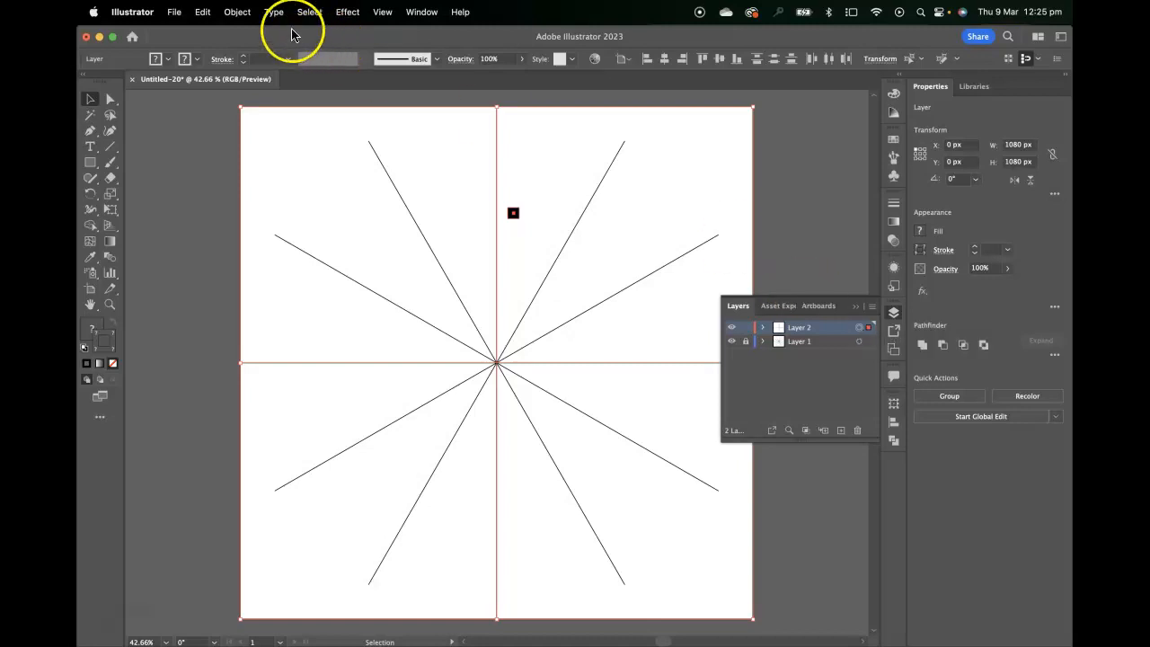
left_click(237, 12)
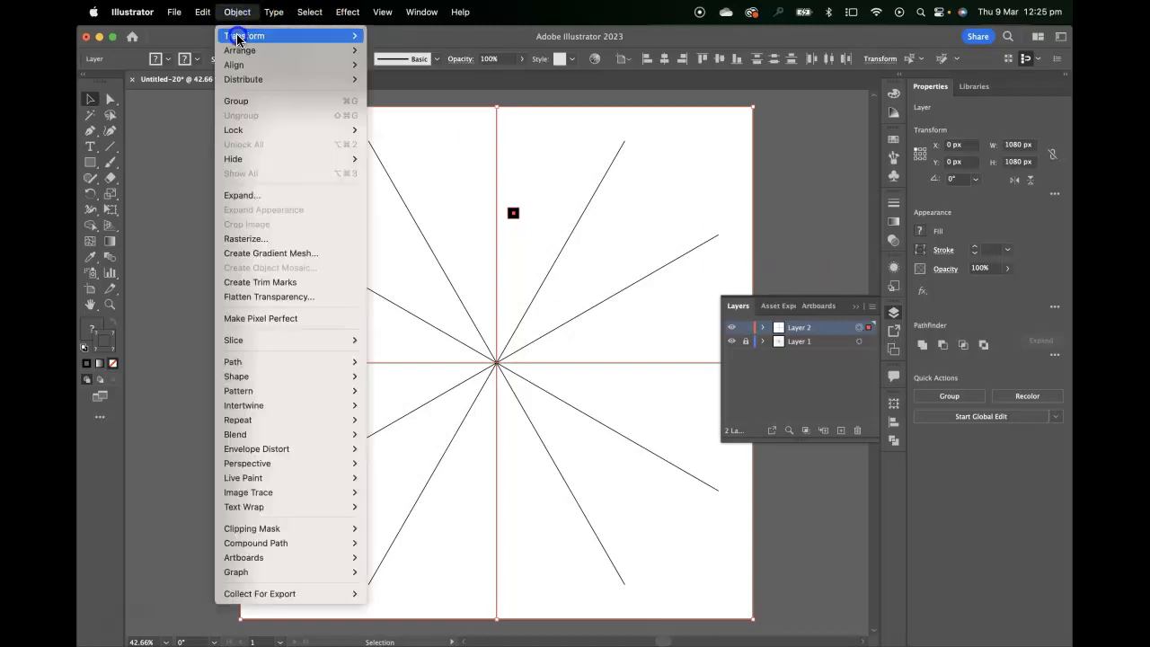
mouse_move(239, 37)
mouse_move(347, 12)
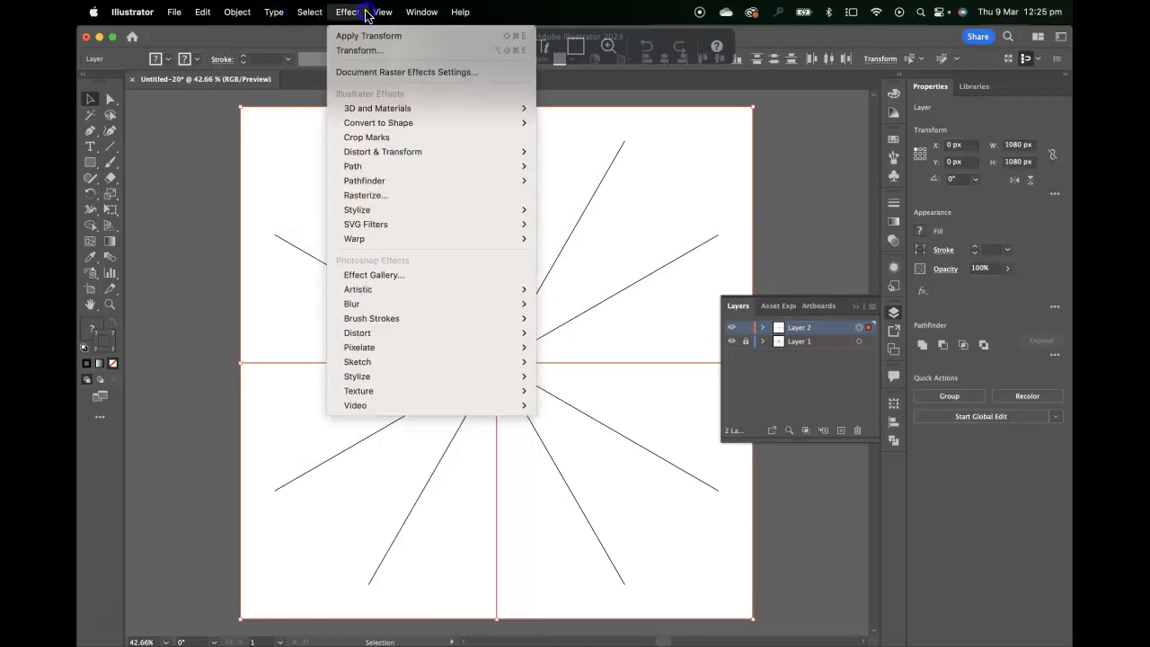
mouse_move(450, 338)
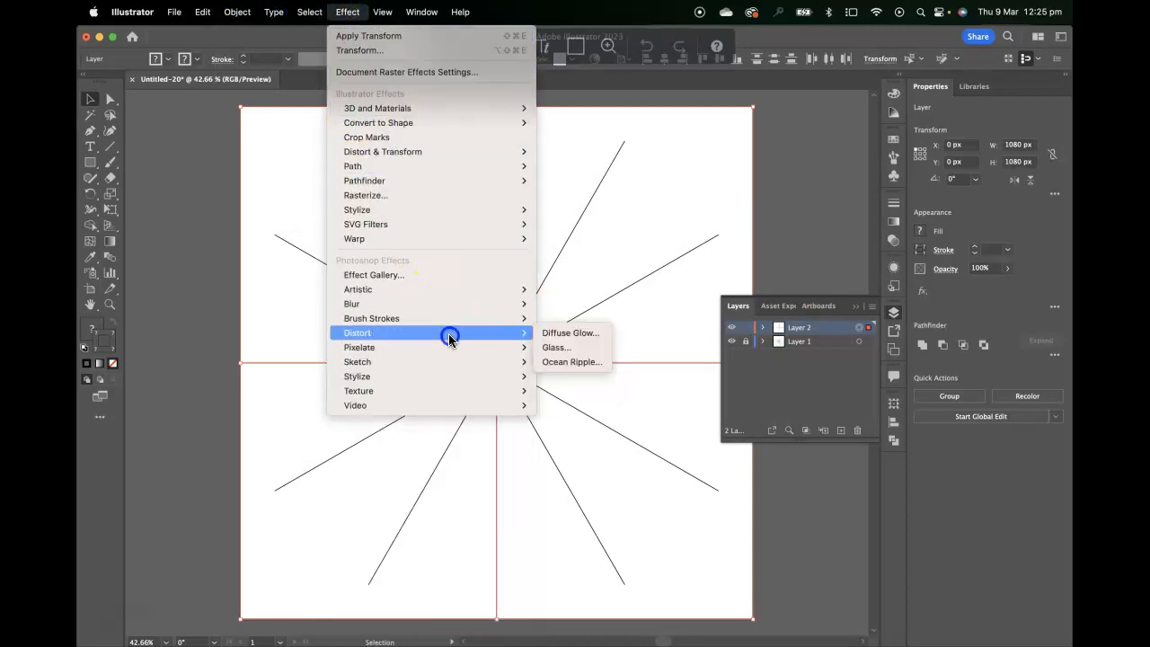
mouse_move(431, 152)
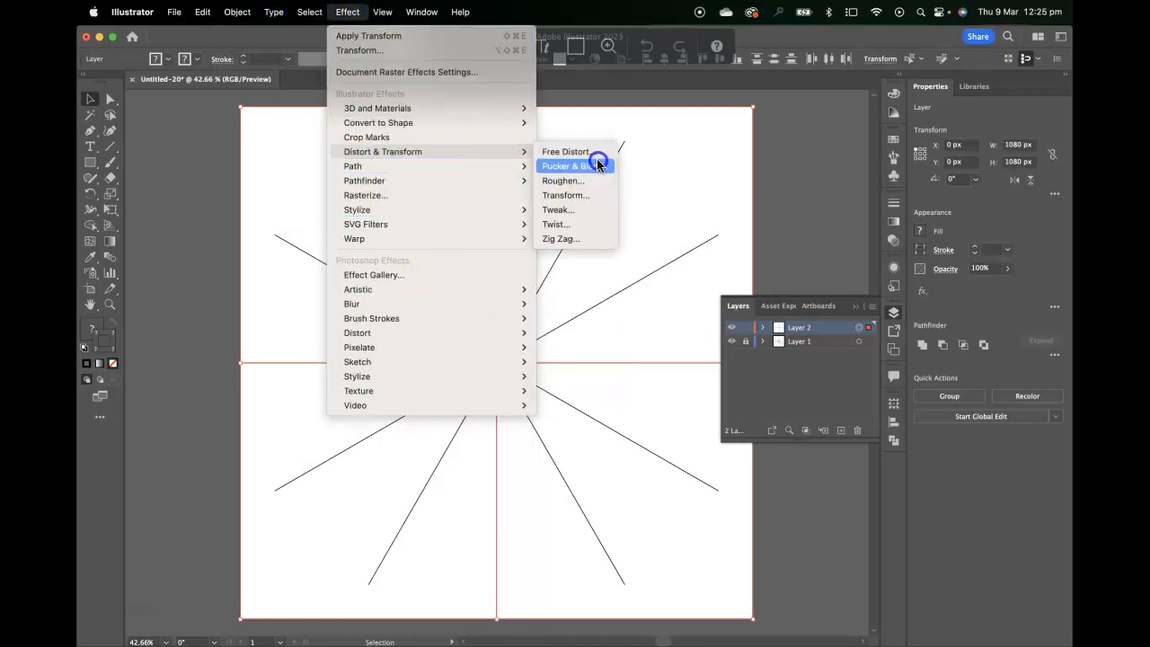
left_click(606, 196)
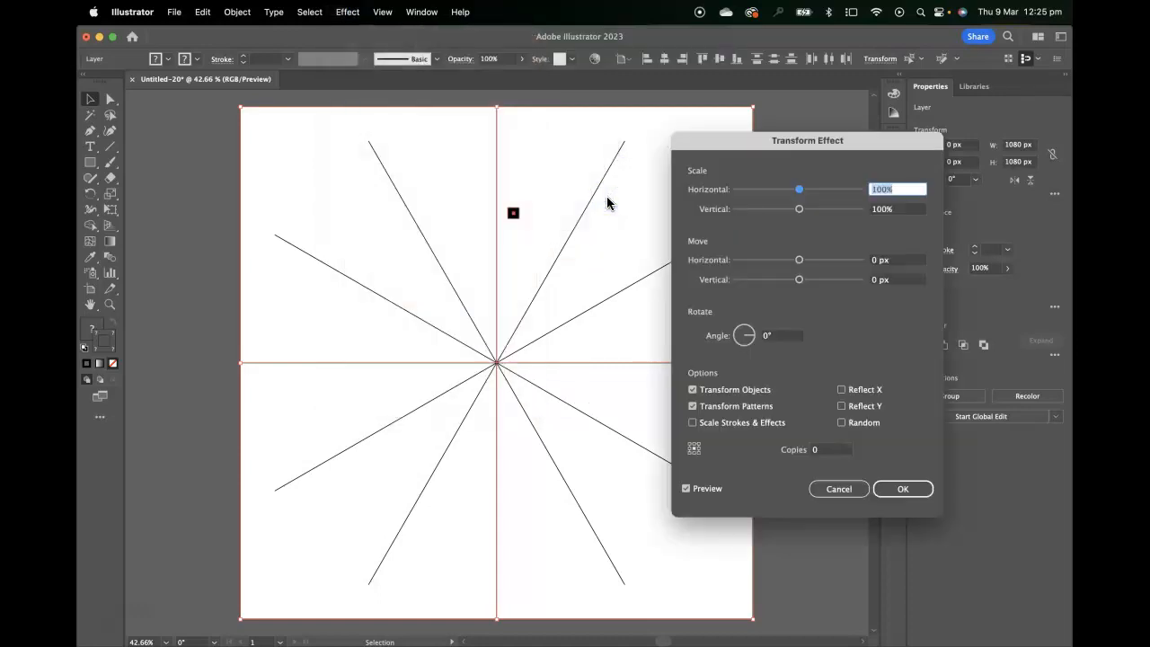
left_click(843, 391)
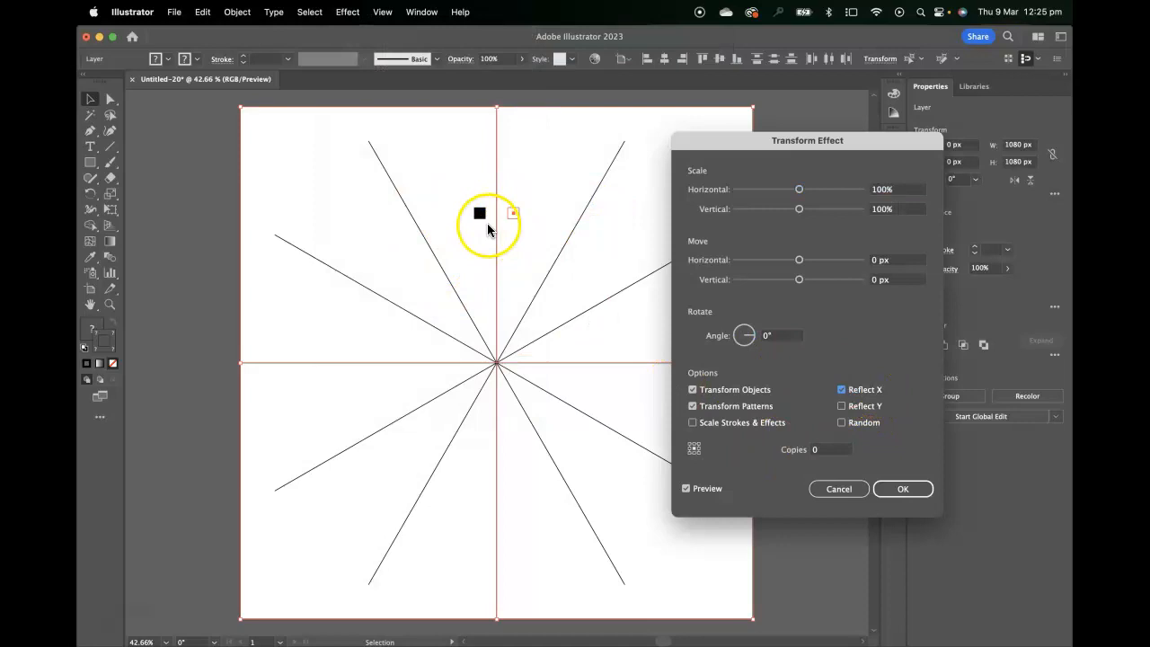
left_click(813, 449)
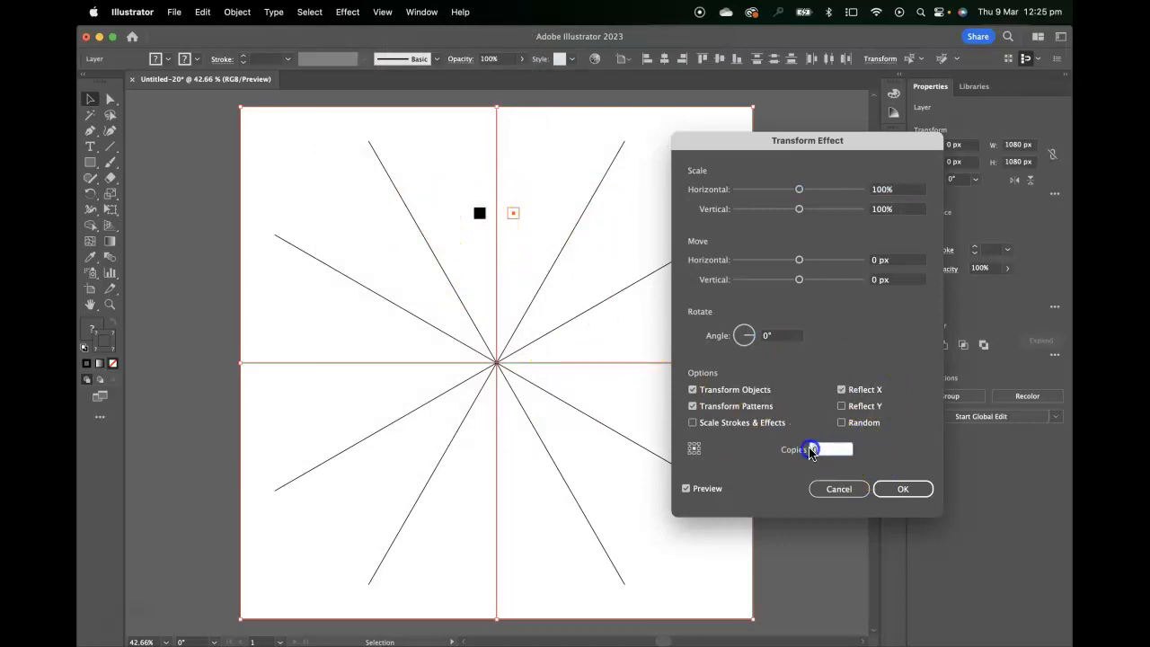
type("1")
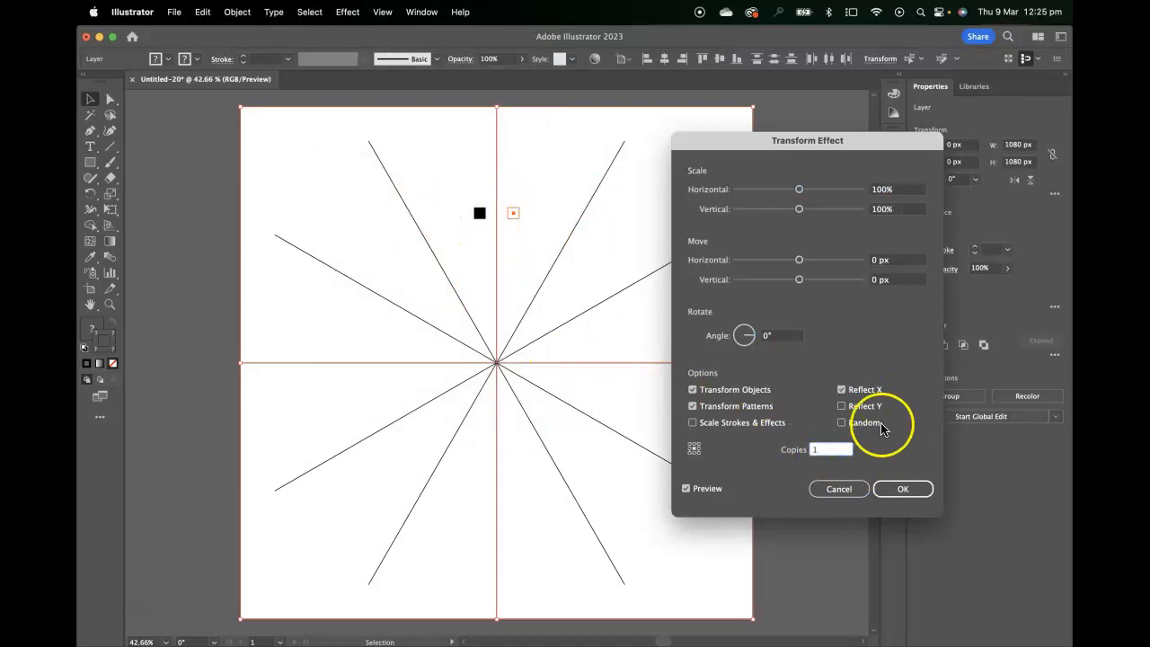
left_click(917, 422)
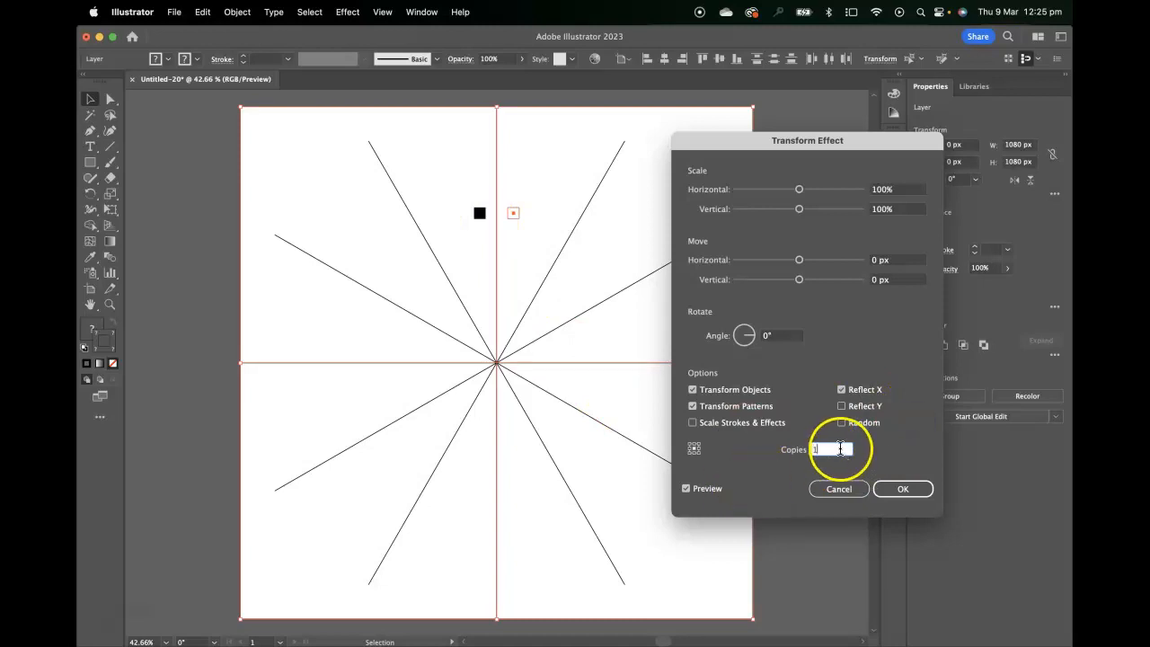
left_click(784, 335)
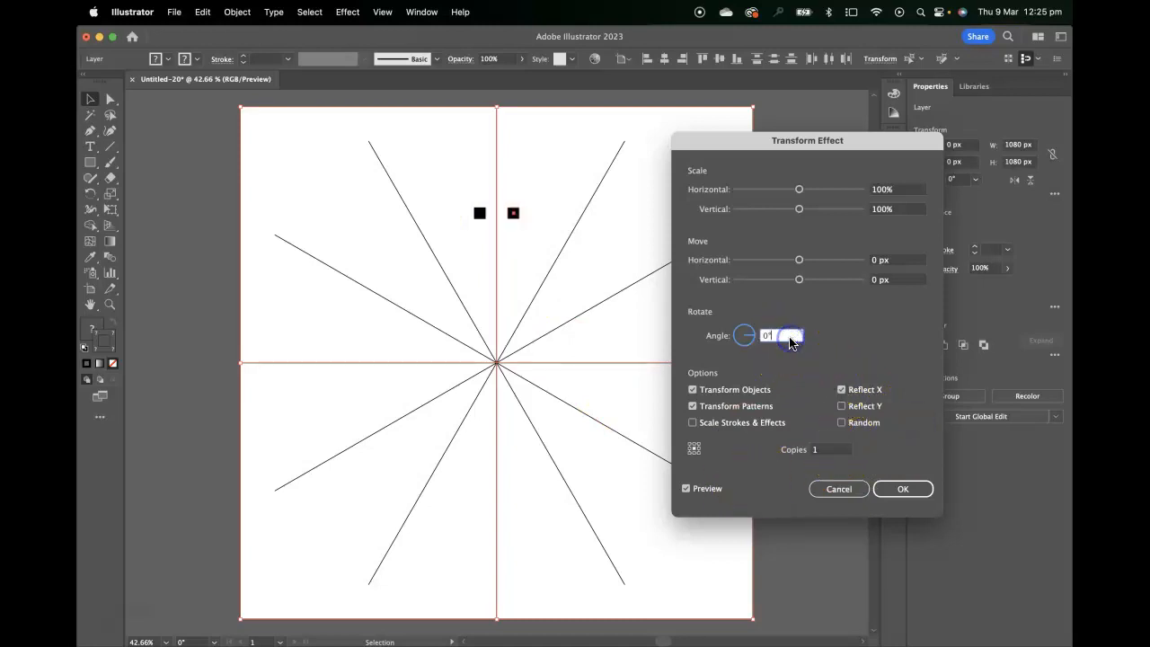
left_click(916, 492)
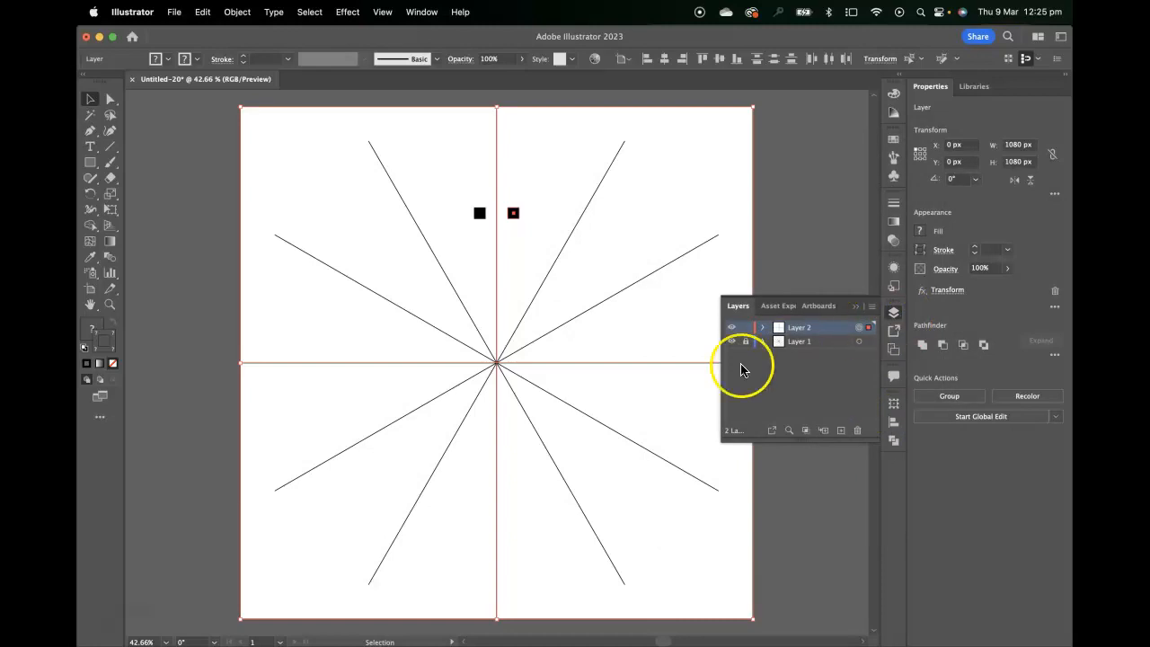
left_click(546, 159)
left_click(311, 364)
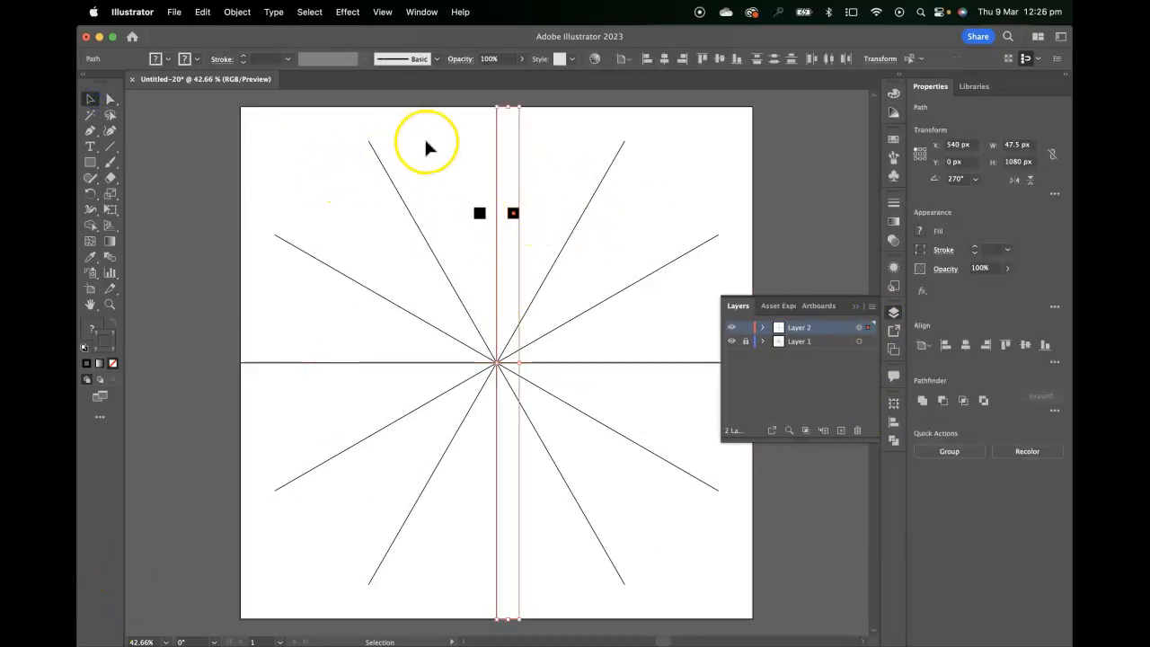
left_click(564, 144)
left_click(513, 214)
left_click(539, 229)
left_click_drag(539, 228, 416, 360)
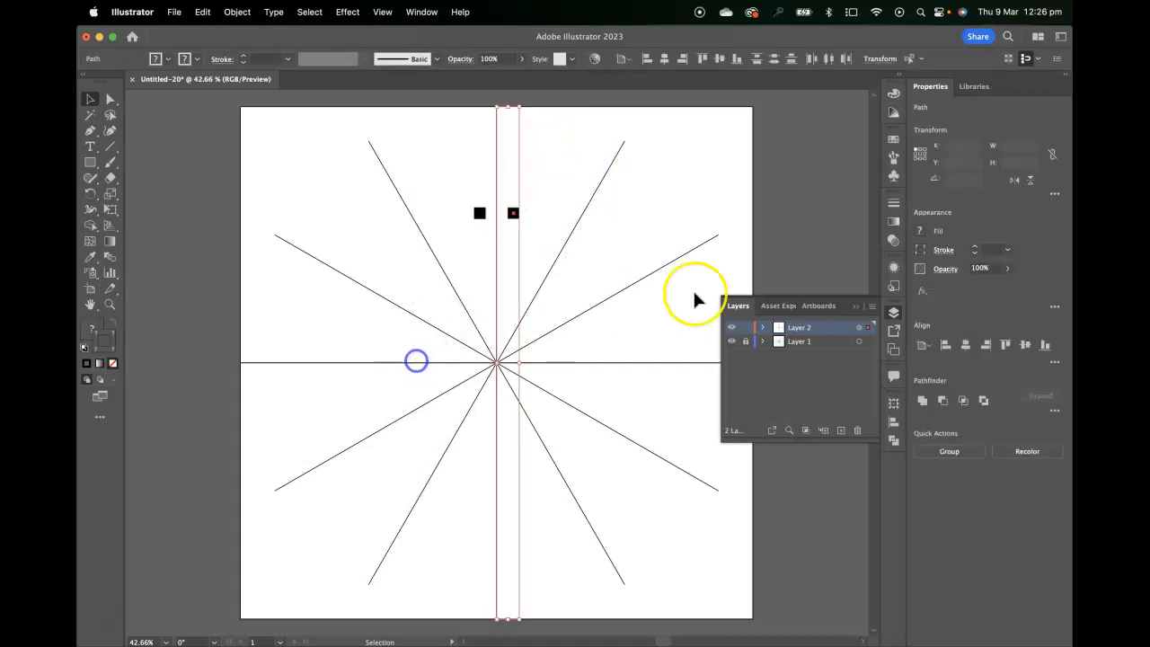
Target Layer 2 again and add a second Transform effect rotating 60° with 5 copies.
left_click(861, 329)
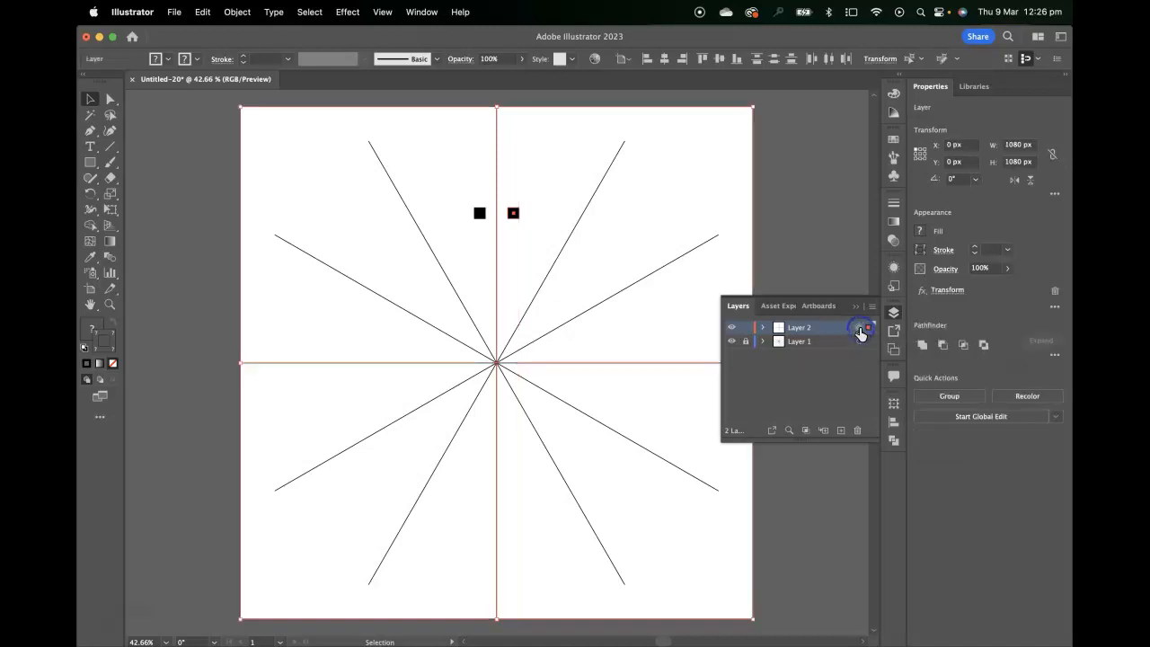
left_click(349, 11)
mouse_move(422, 150)
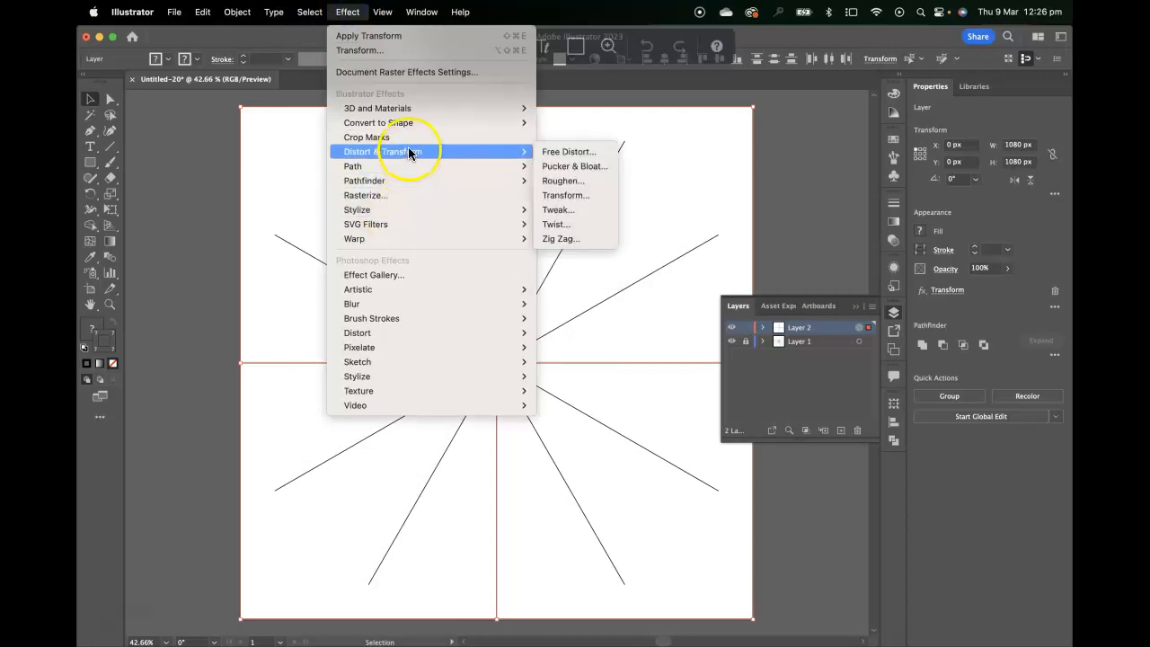
left_click(603, 195)
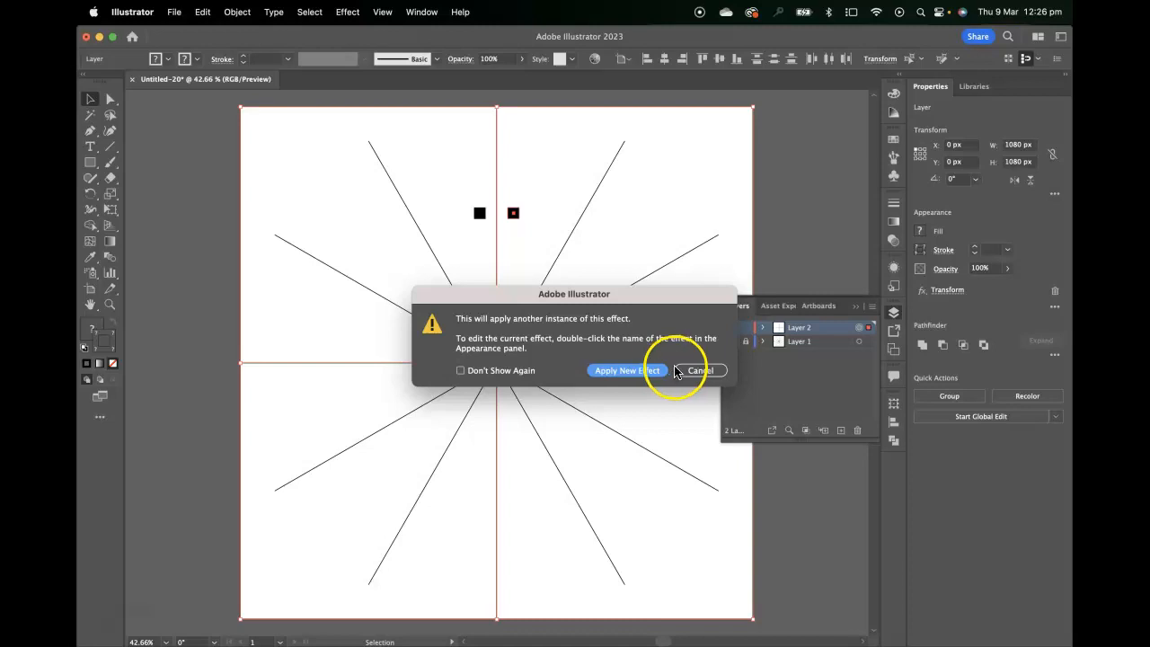
left_click(629, 371)
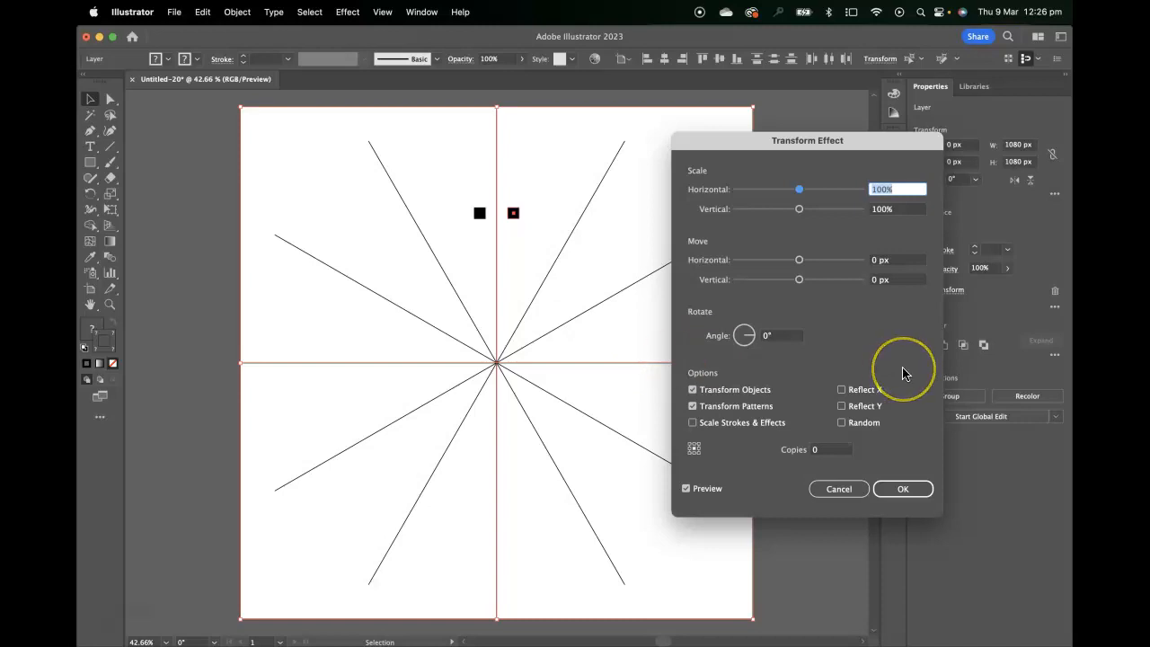
left_click(835, 450)
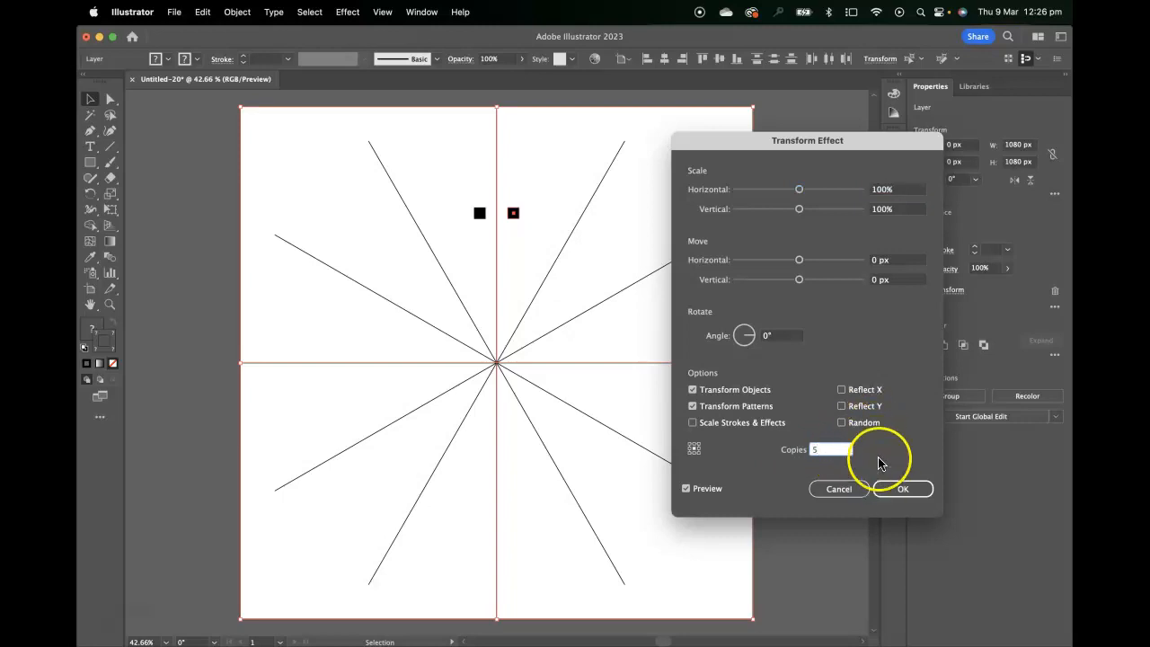
left_click(778, 335)
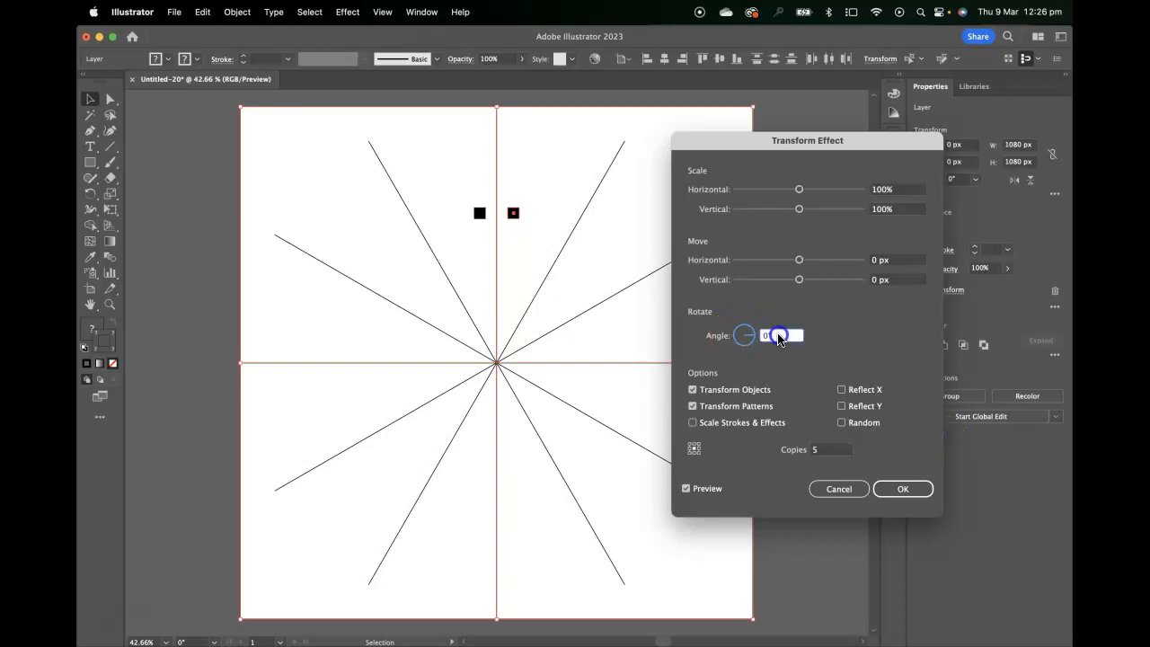
key("Up")
key("Up")
key("Up")
key("Up")
key("Up")
key("Up")
key("Up")
key("Up")
key("Up")
key("Up")
key("Up")
key("Up")
key("Up")
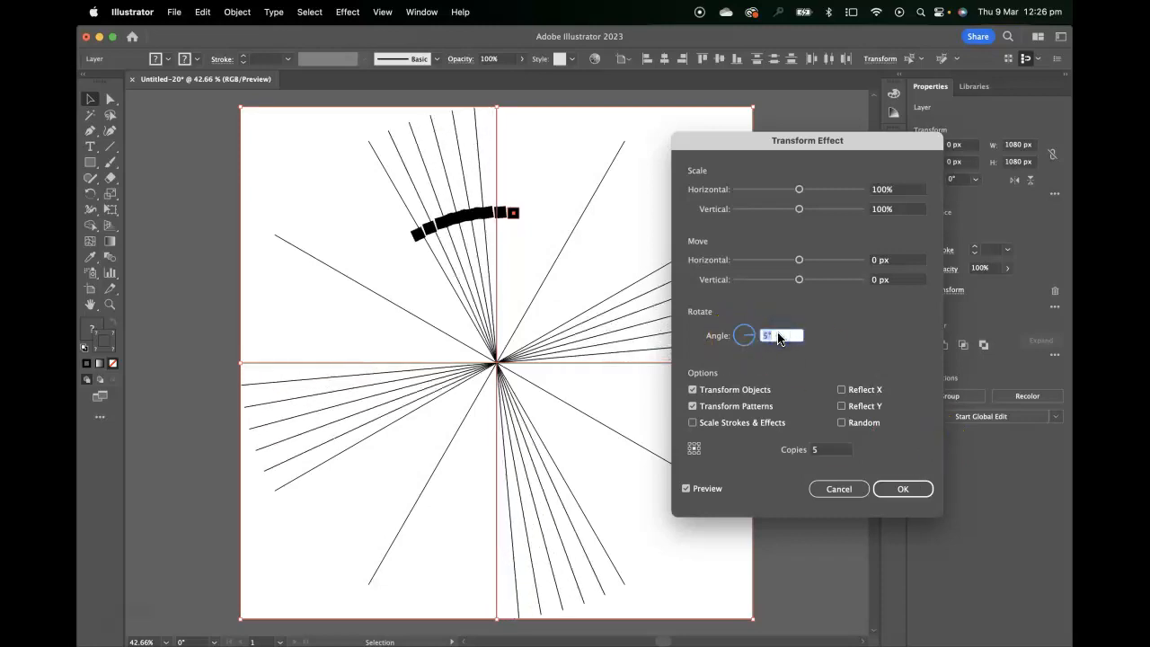
key("Up")
key("Up")
key("Up")
key("Up")
key("Up")
key("Up")
key("Up")
key("Up")
key("Up")
key("Up")
key("Up")
key("Up")
key("Up")
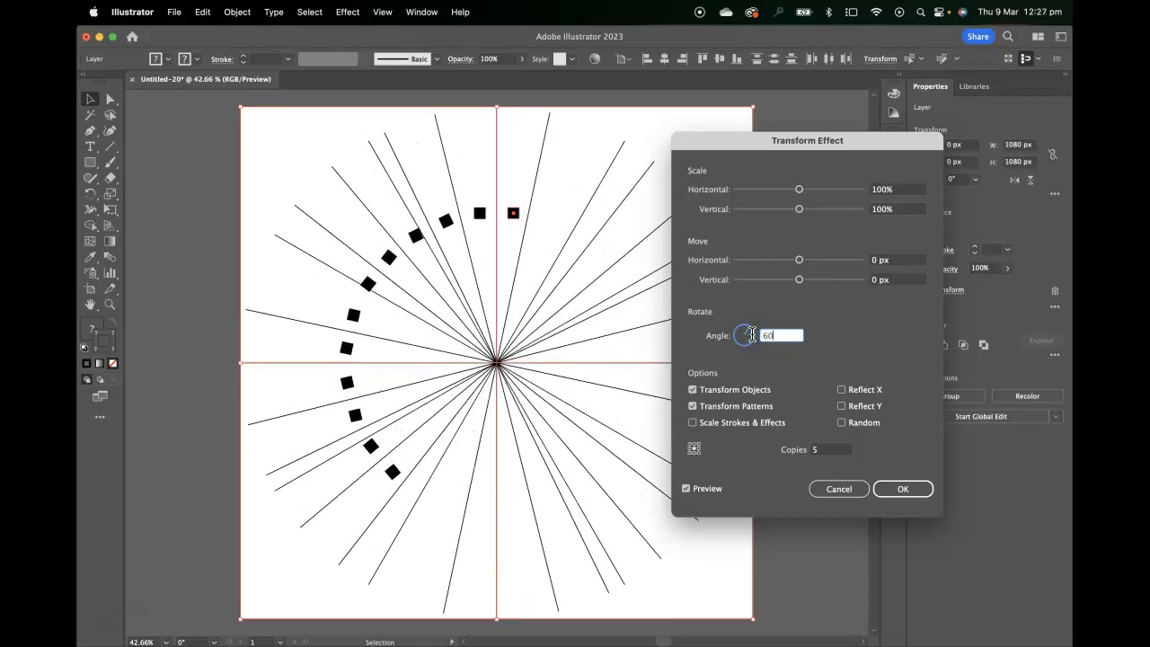
left_click(834, 449)
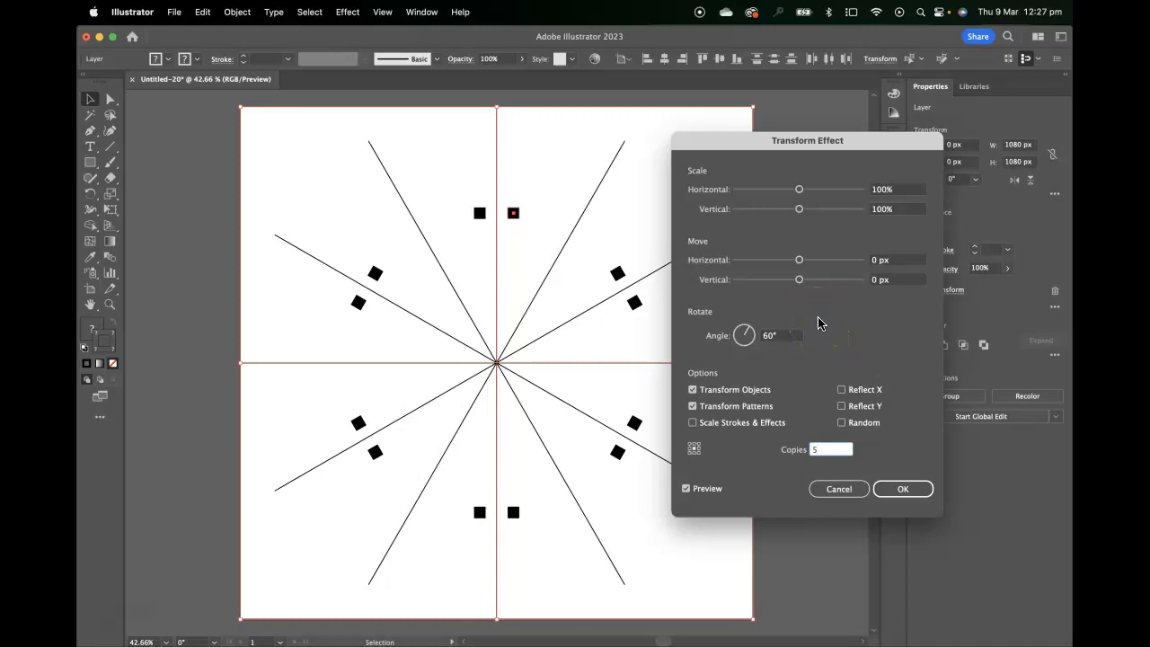
left_click(895, 490)
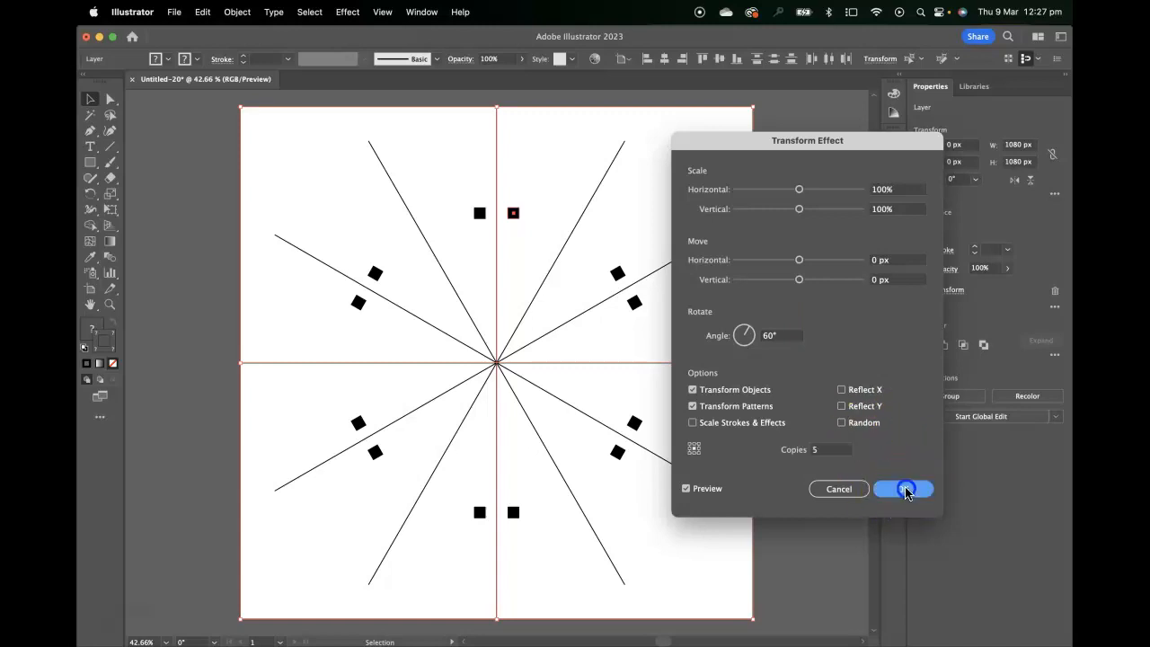
Draw two small circles with the Ellipse tool just right of the vertical line, about 16 px and 8 px wide.
left_click(89, 165)
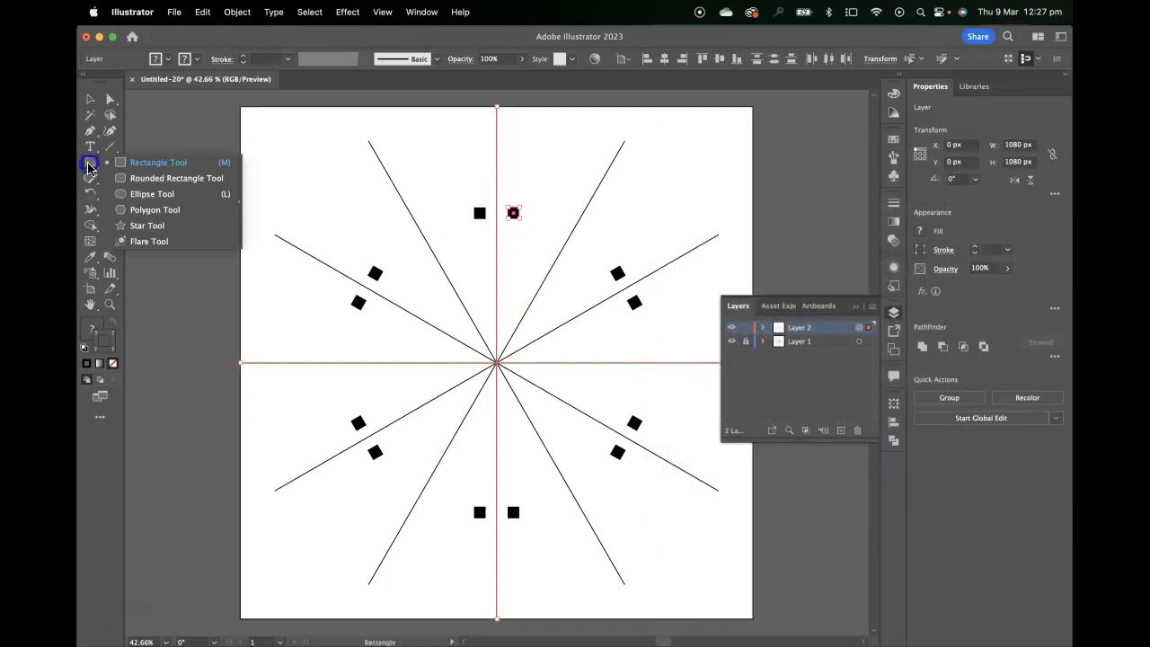
left_click(121, 194)
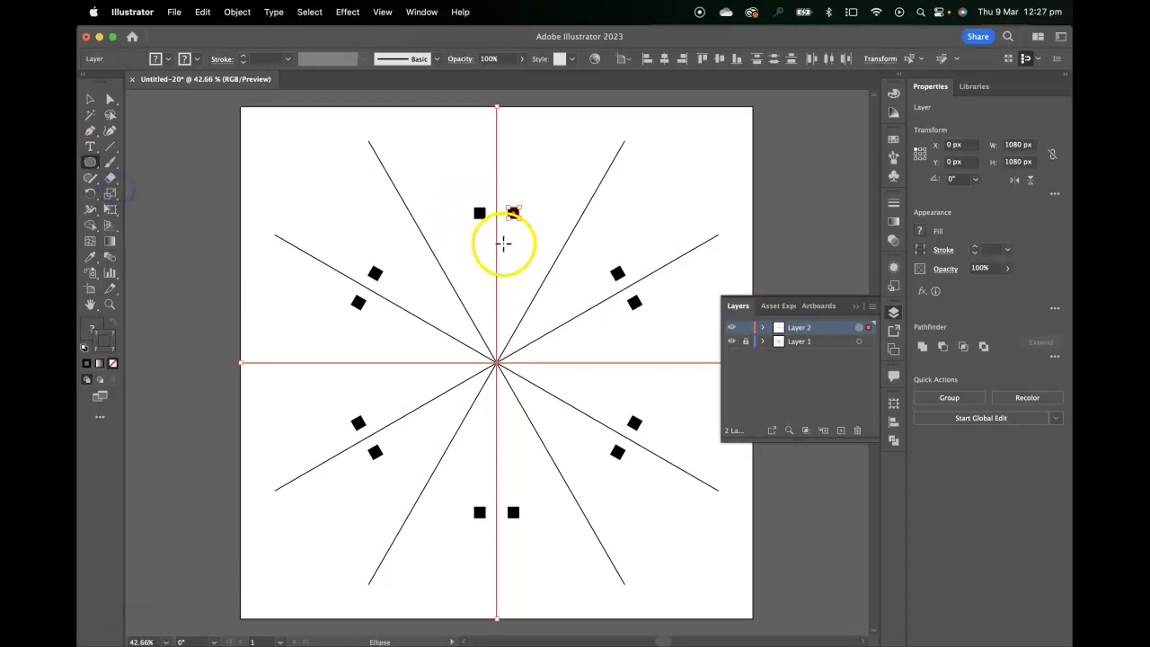
left_click_drag(515, 247, 552, 228)
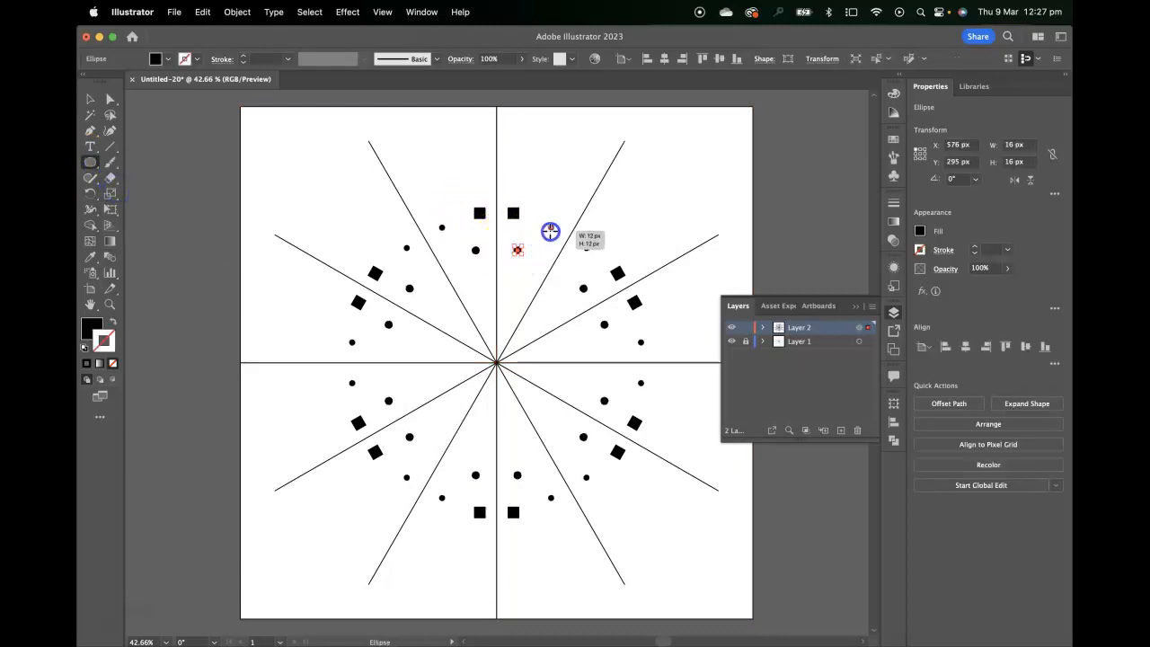
left_click_drag(513, 278, 517, 281)
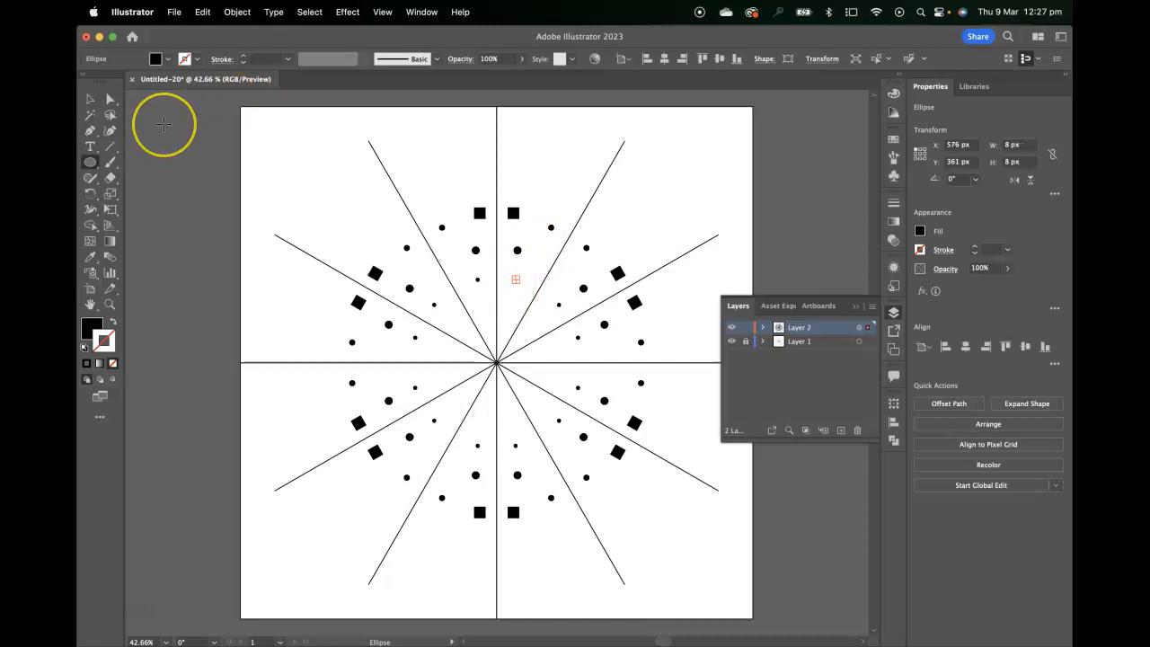
Draw a circle about 17 px wide near the artboard's top edge.
left_click_drag(576, 139, 581, 145)
left_click(894, 311)
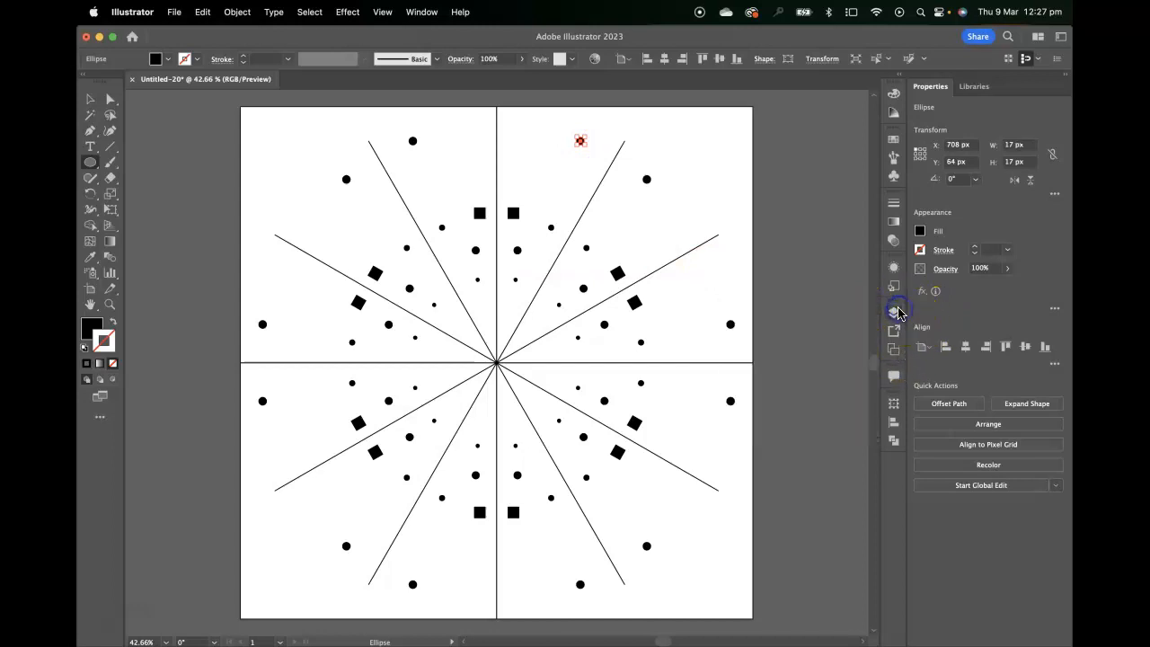
left_click_drag(666, 216, 668, 219)
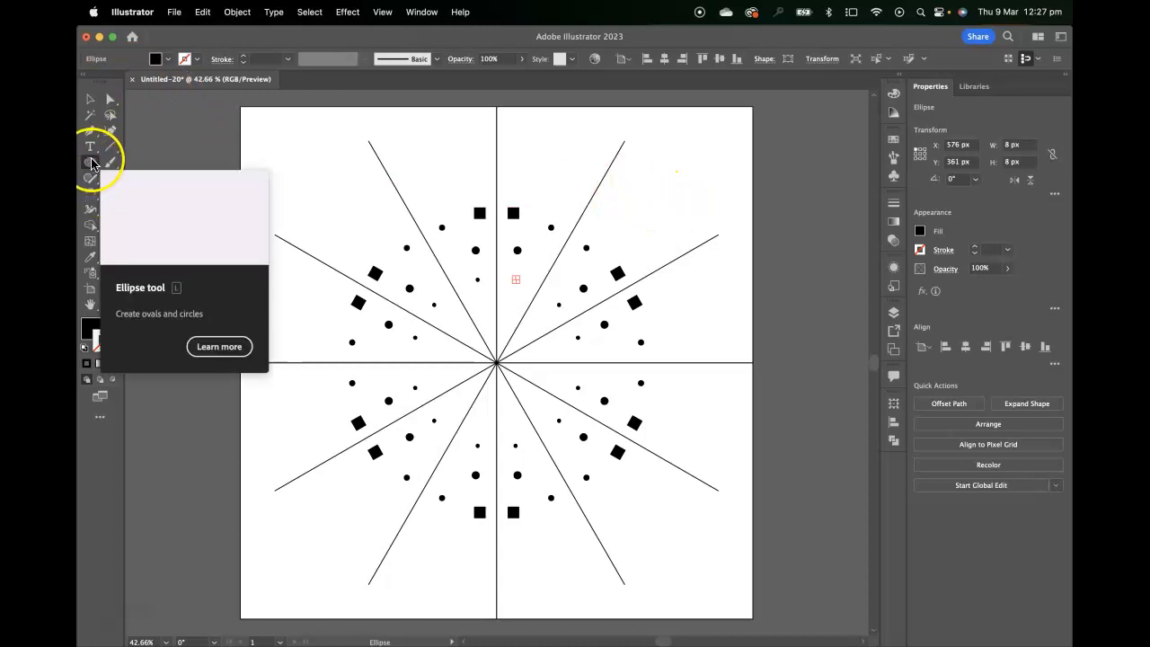
Try to draw a line near the top with the Pen tool, and undo it.
left_click(93, 132)
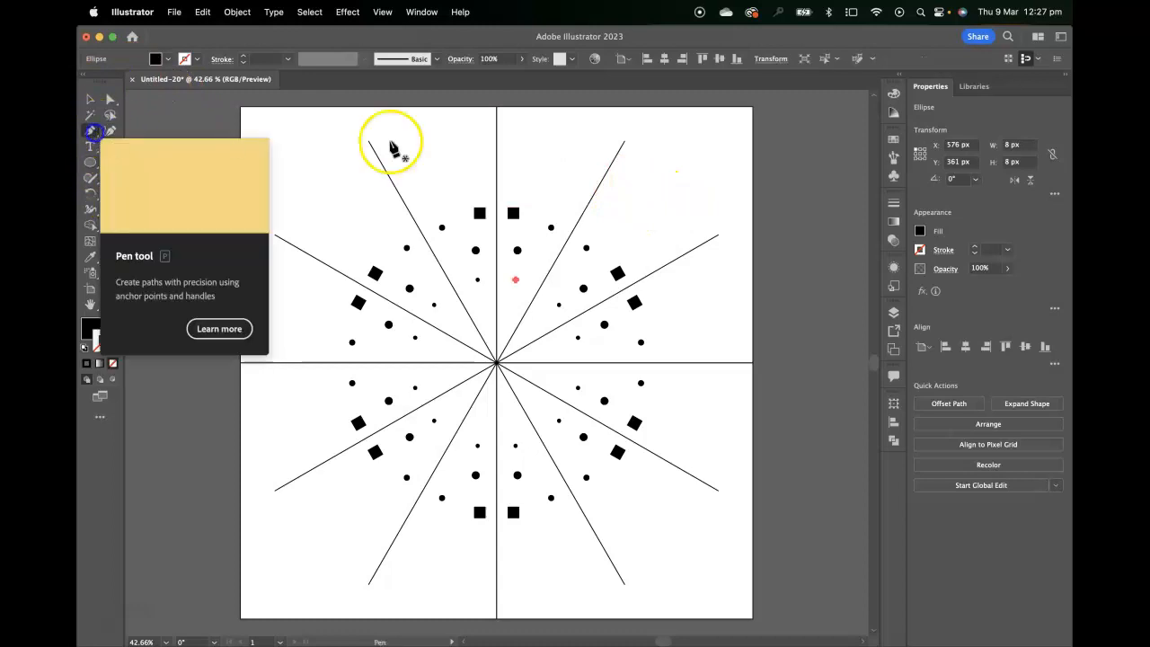
left_click(508, 117)
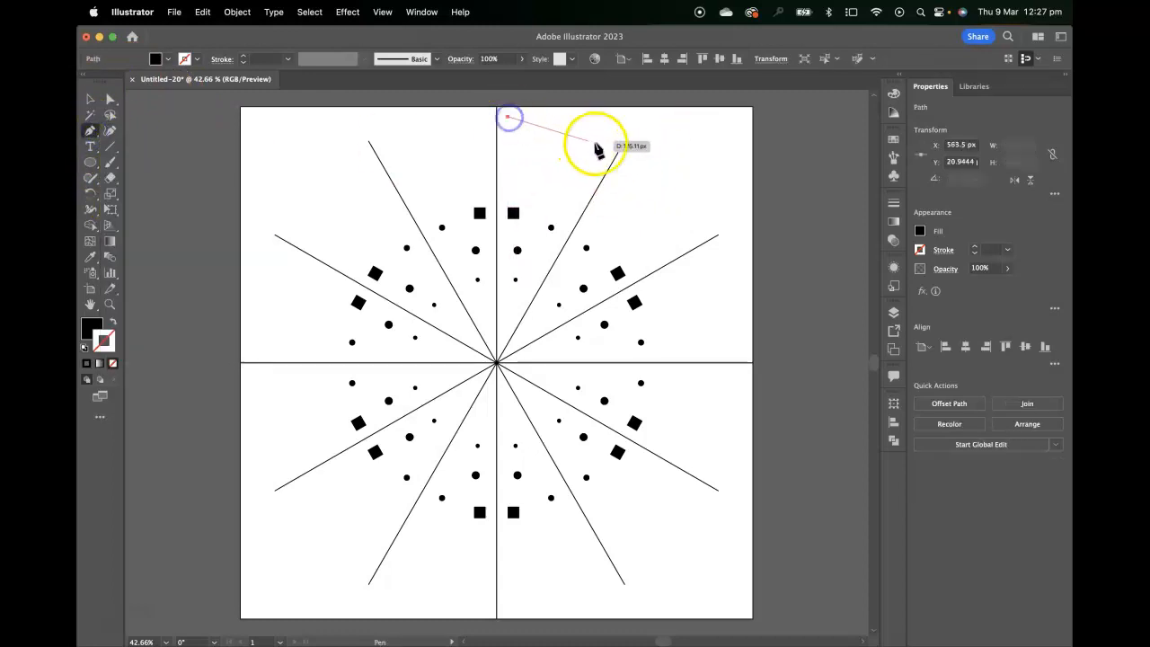
left_click(607, 145)
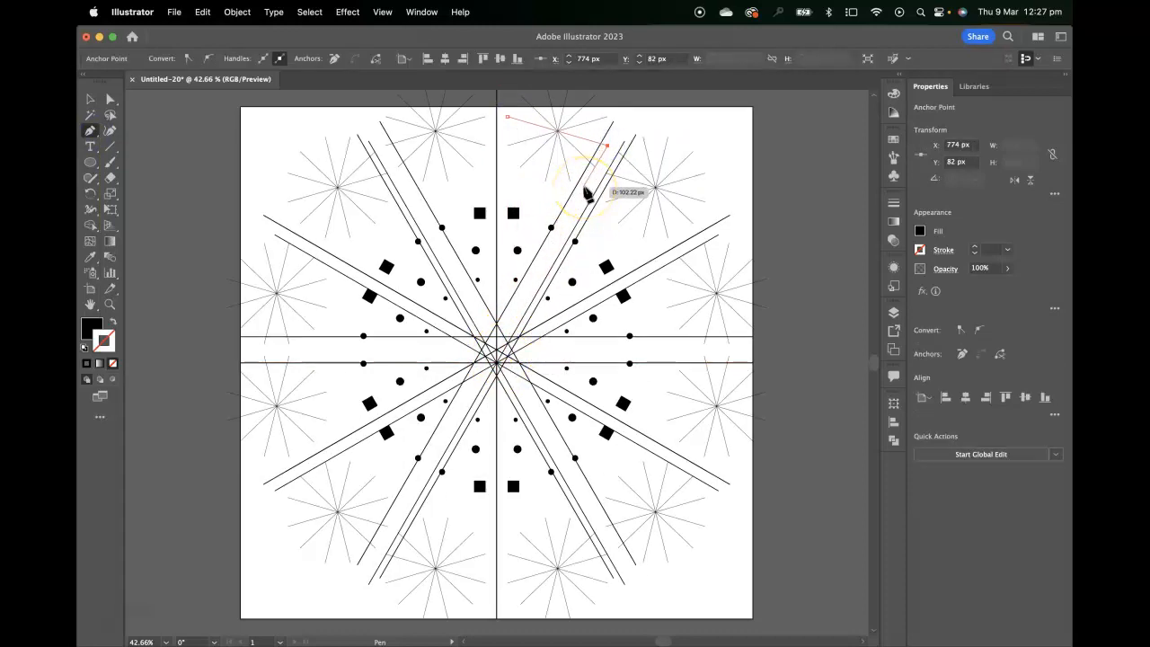
key("super+z")
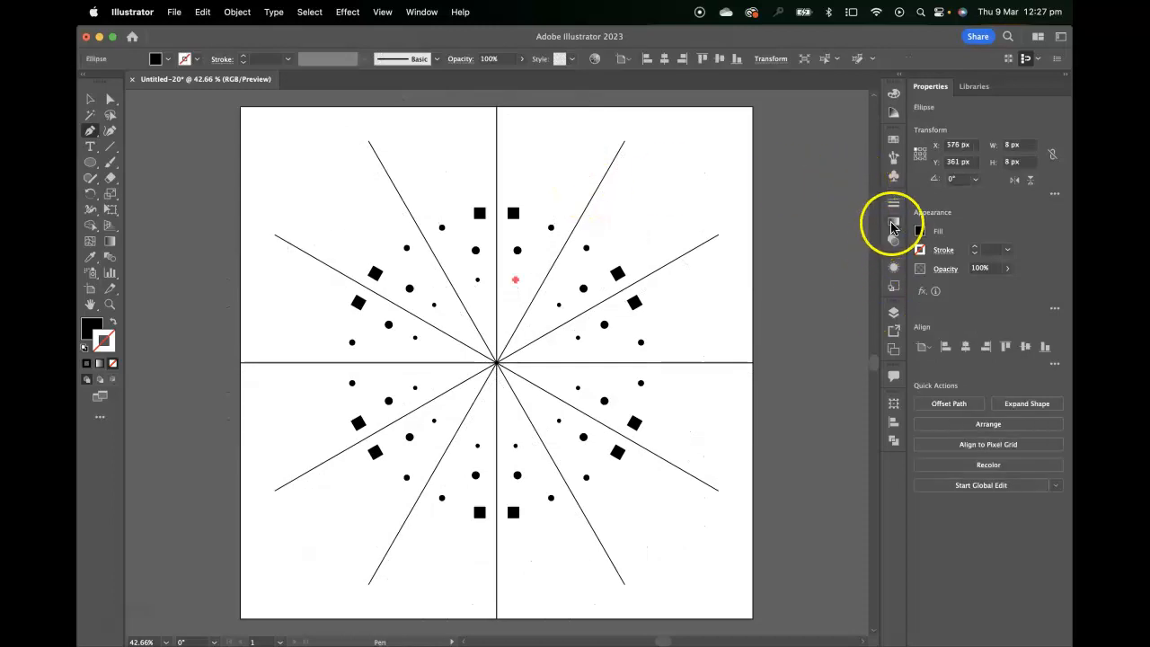
Open the Appearance panel to examine the layer's Transform effects.
left_click(894, 204)
left_click(894, 267)
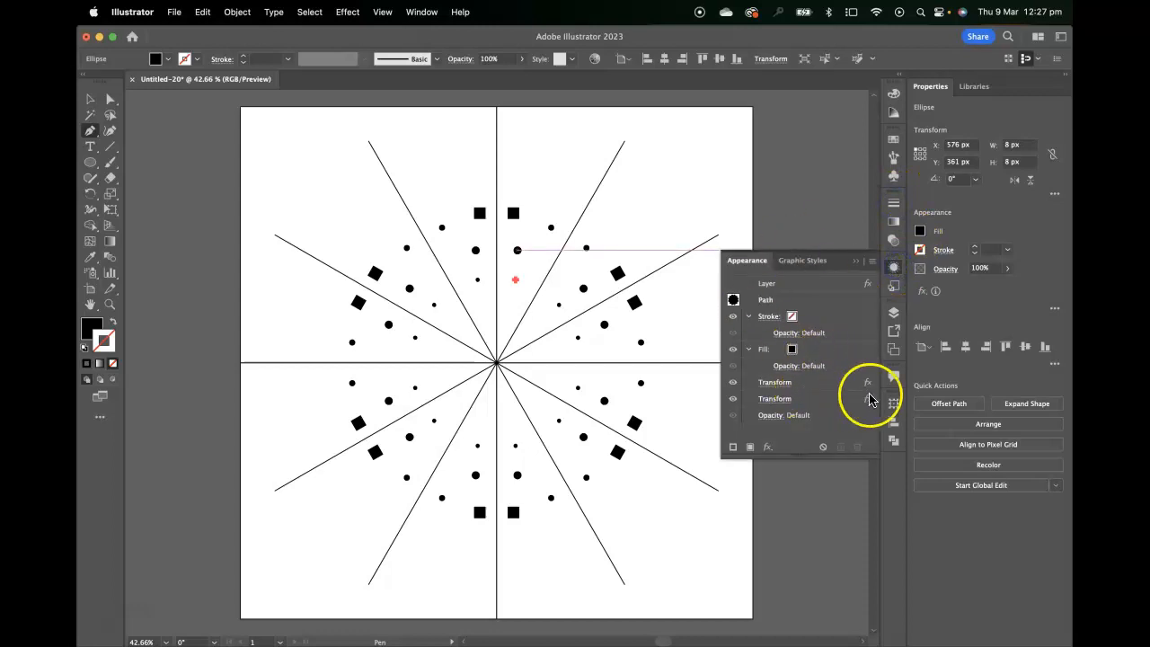
Inspect the two Transform effects listed for the layer in the Appearance panel.
left_click(842, 385)
left_click(837, 398, "shift")
left_click(856, 446)
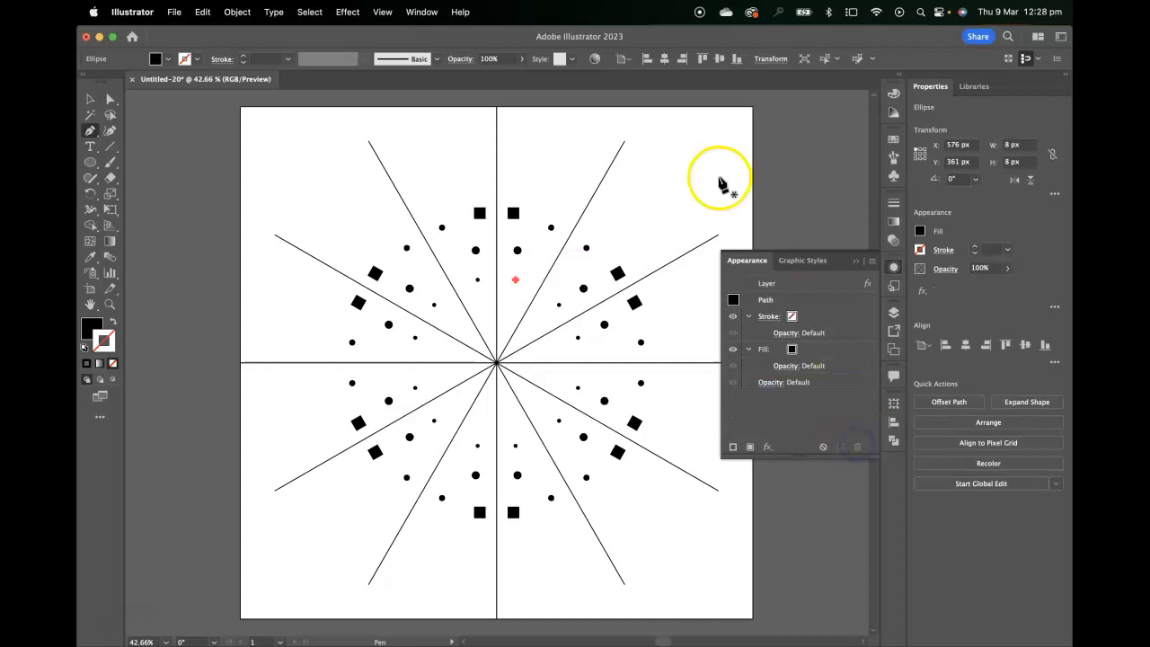
Draw a triangular wedge with the Pen tool from near the artboard's top down to the centre point.
left_click(517, 135)
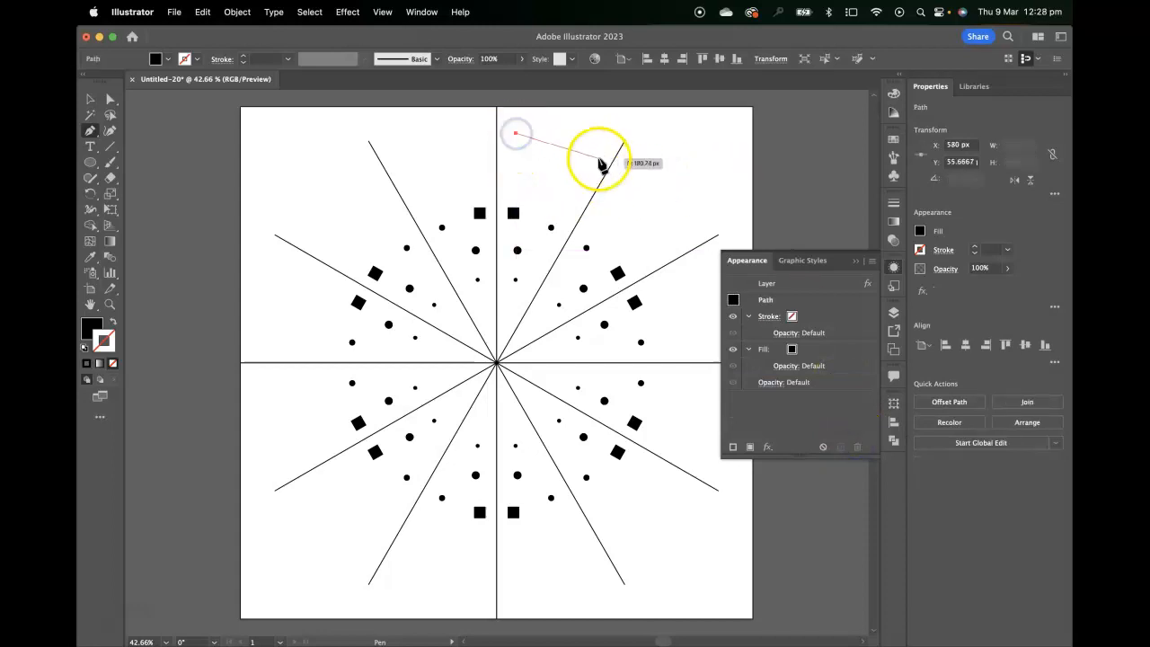
left_click(598, 159)
left_click(498, 364)
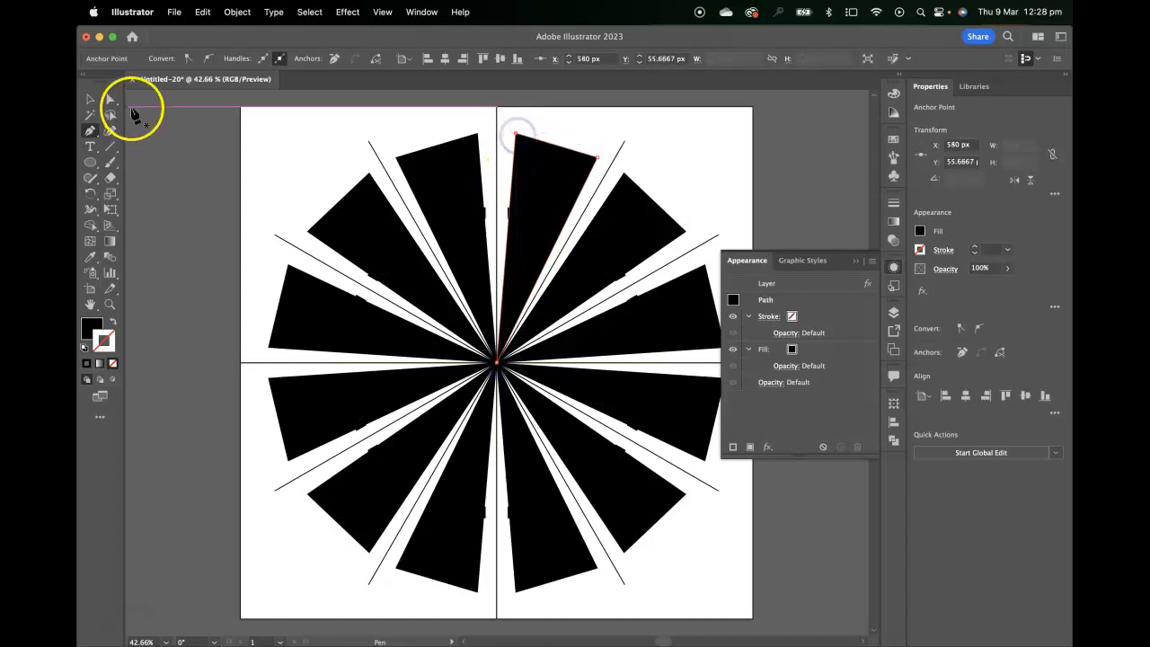
Swap the wedge's fill and stroke, and move its two outer corners onto the ends of the vertical and neighbouring diagonal lines.
left_click(110, 98)
left_click(115, 328)
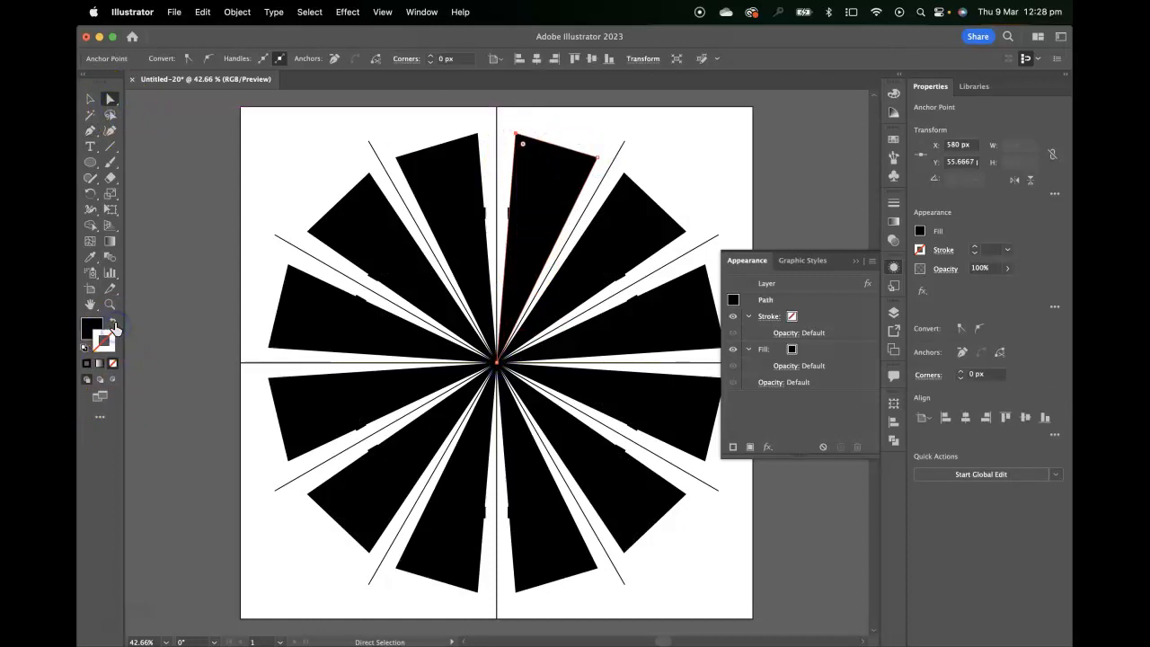
left_click_drag(517, 136, 497, 109)
left_click_drag(602, 164, 624, 143)
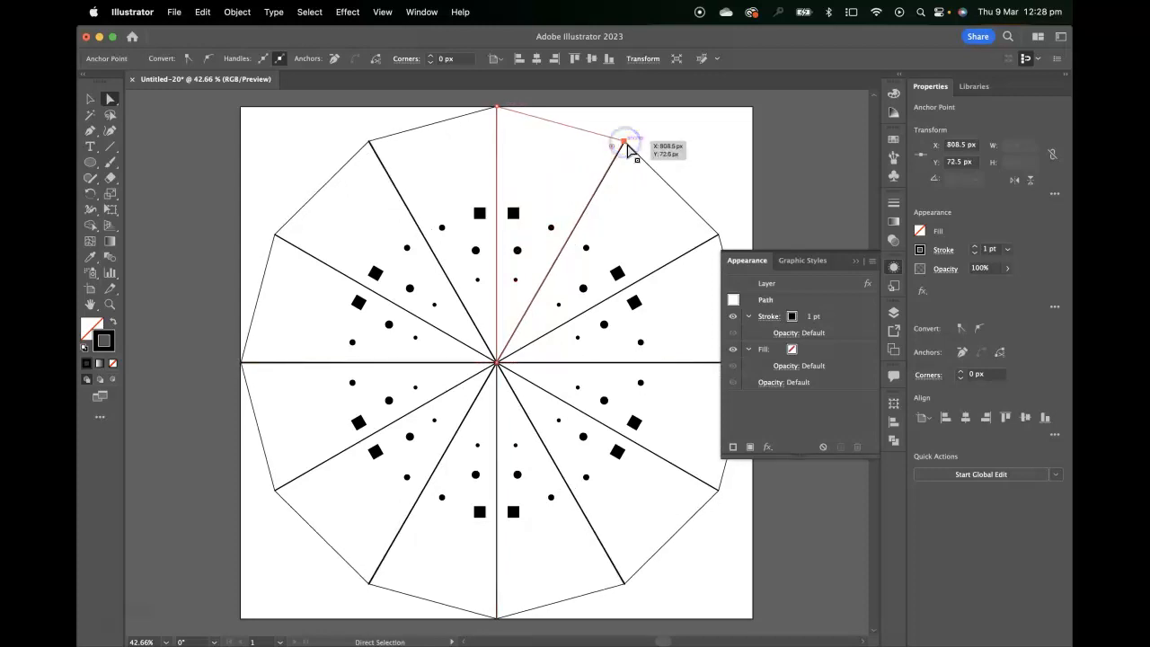
Turn the wedge into a clipping mask for the layer.
left_click(865, 407)
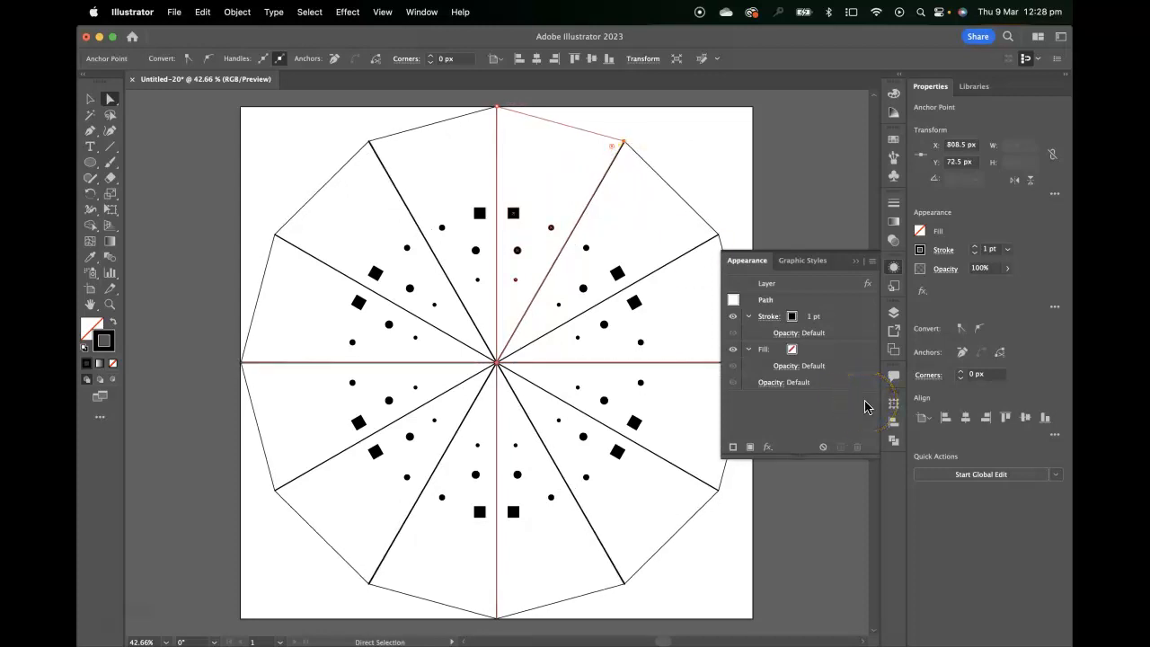
left_click(550, 265)
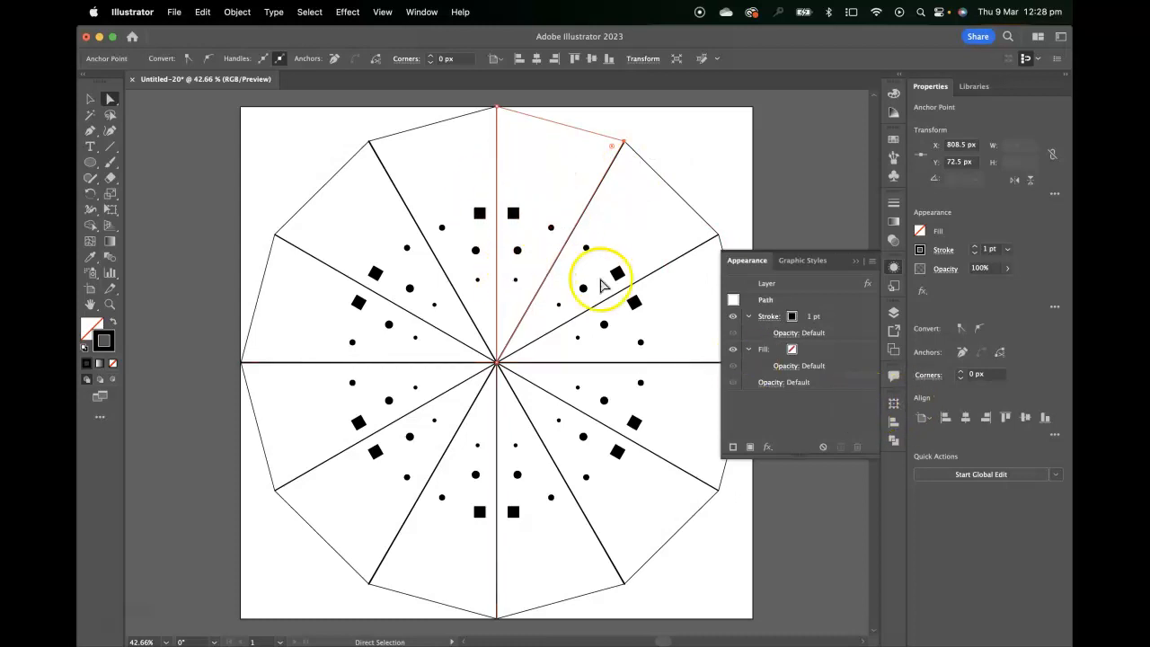
left_click(894, 312)
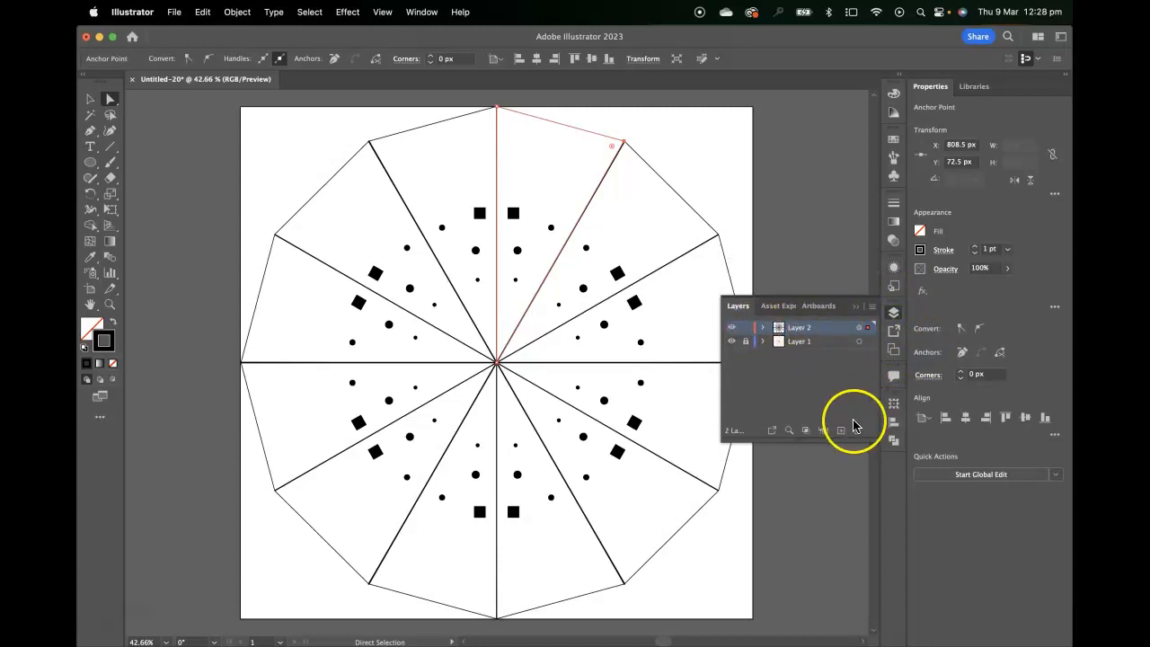
left_click(806, 432)
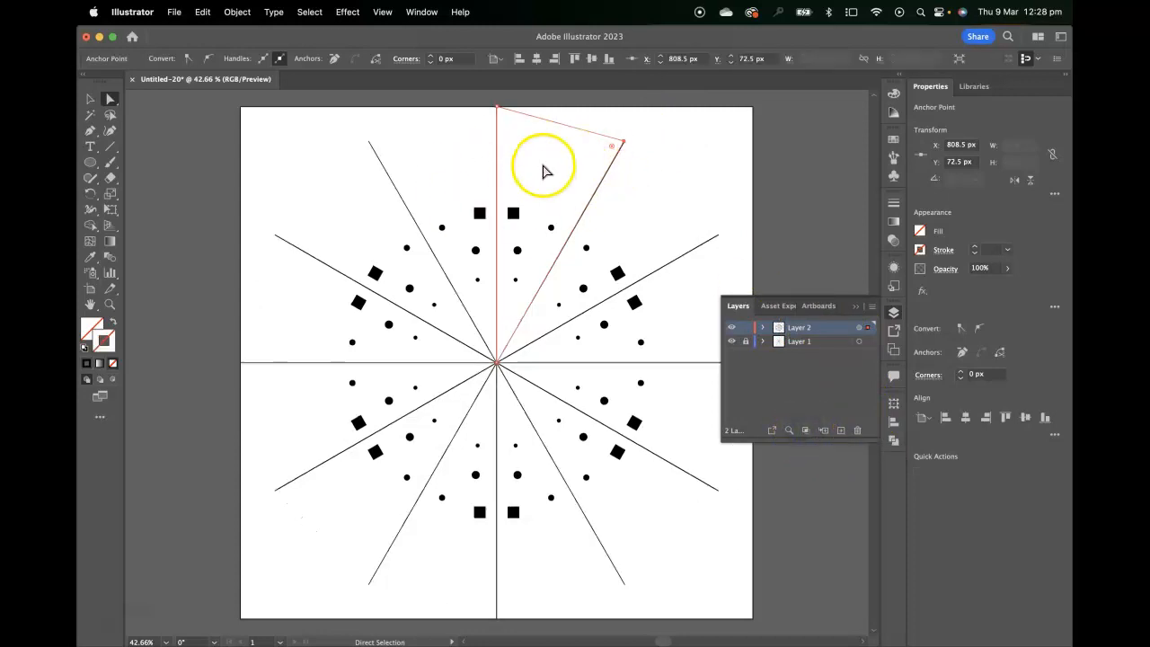
Reset to default fill and stroke and draw six short branch lines with the Line Segment tool inside the wedge.
left_click(112, 147)
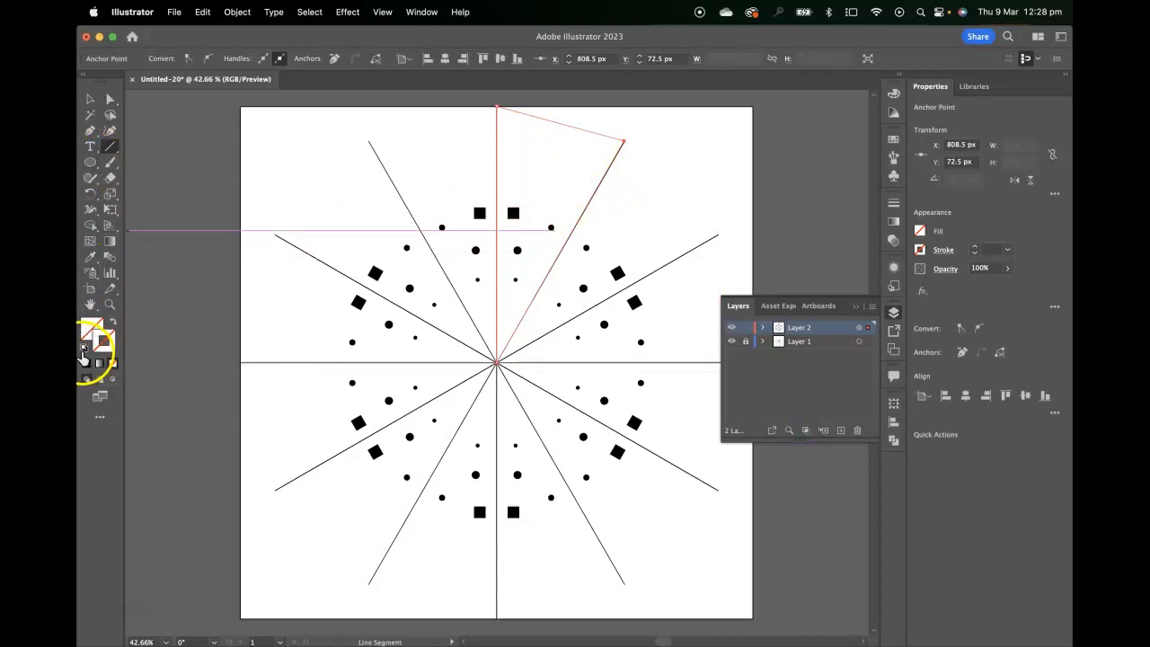
left_click(85, 364)
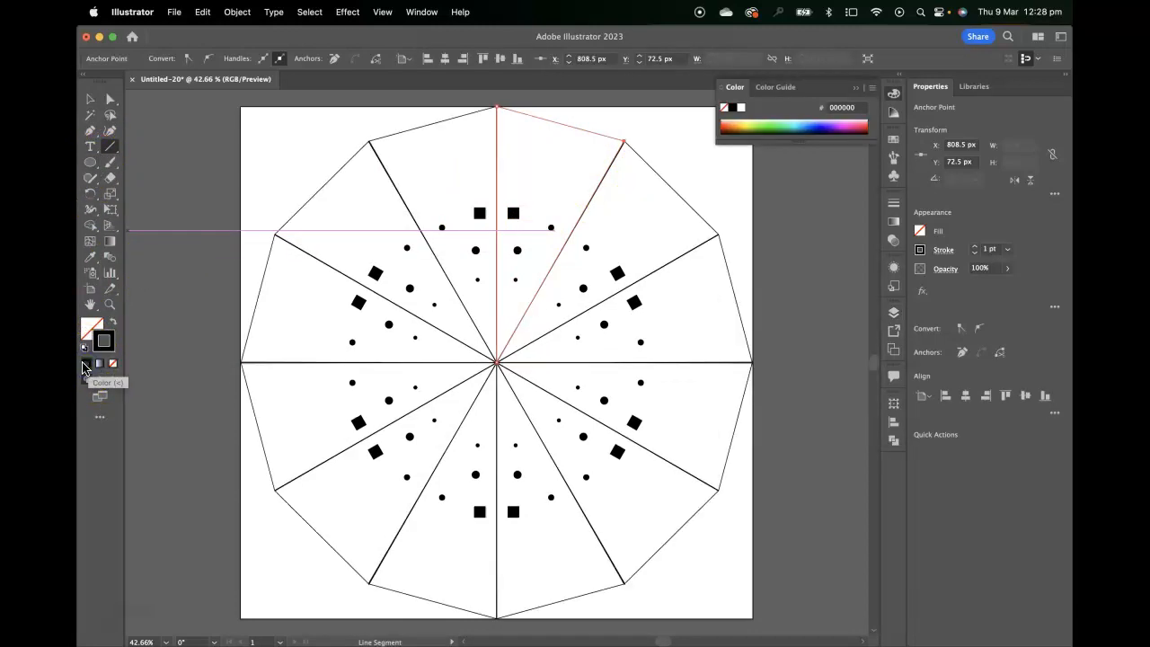
key("super+z")
left_click(684, 140, "super")
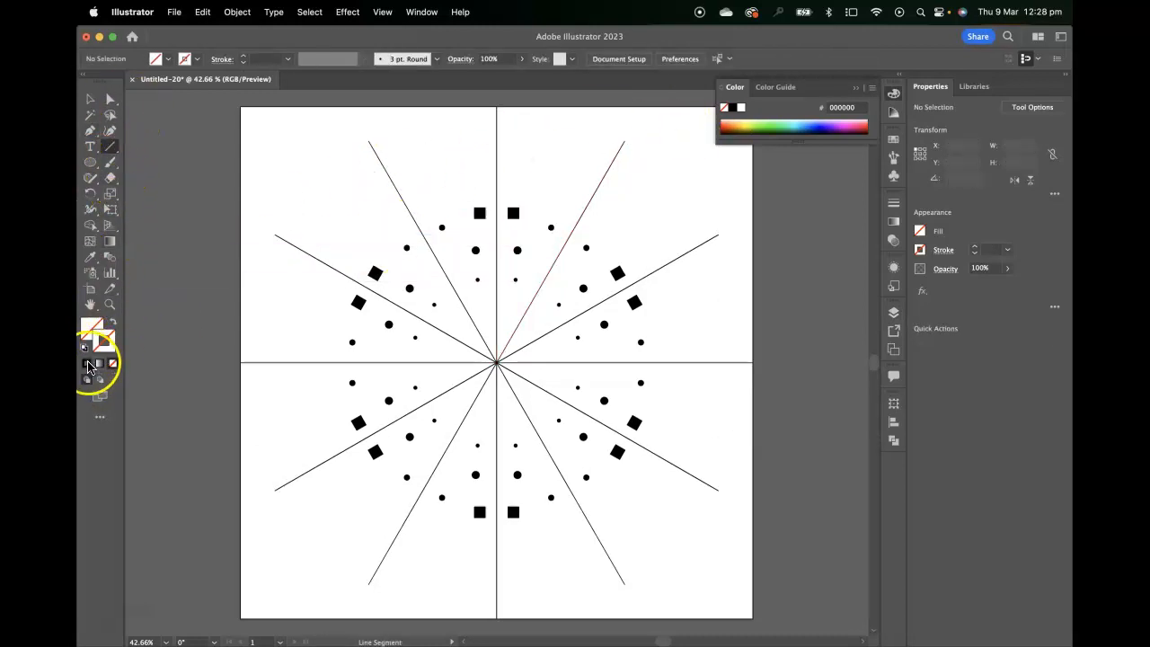
left_click(85, 349)
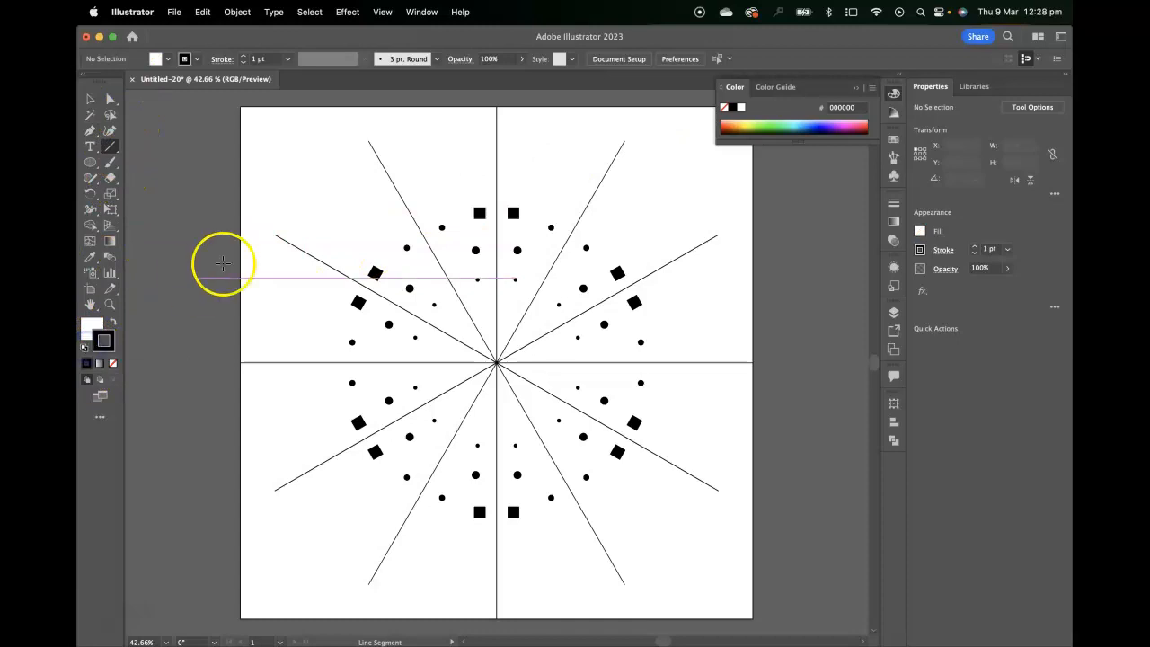
mouse_move(554, 165)
left_mouse_down()
mouse_move(479, 175)
mouse_move(477, 208)
mouse_move(467, 185)
mouse_move(464, 210)
left_mouse_up()
left_click_drag(577, 200, 578, 232)
mouse_move(517, 154)
left_mouse_down()
mouse_move(509, 148)
mouse_move(492, 184)
left_mouse_up()
left_click_drag(506, 308, 483, 341)
left_click_drag(538, 229, 485, 237)
left_click_drag(592, 161, 603, 181)
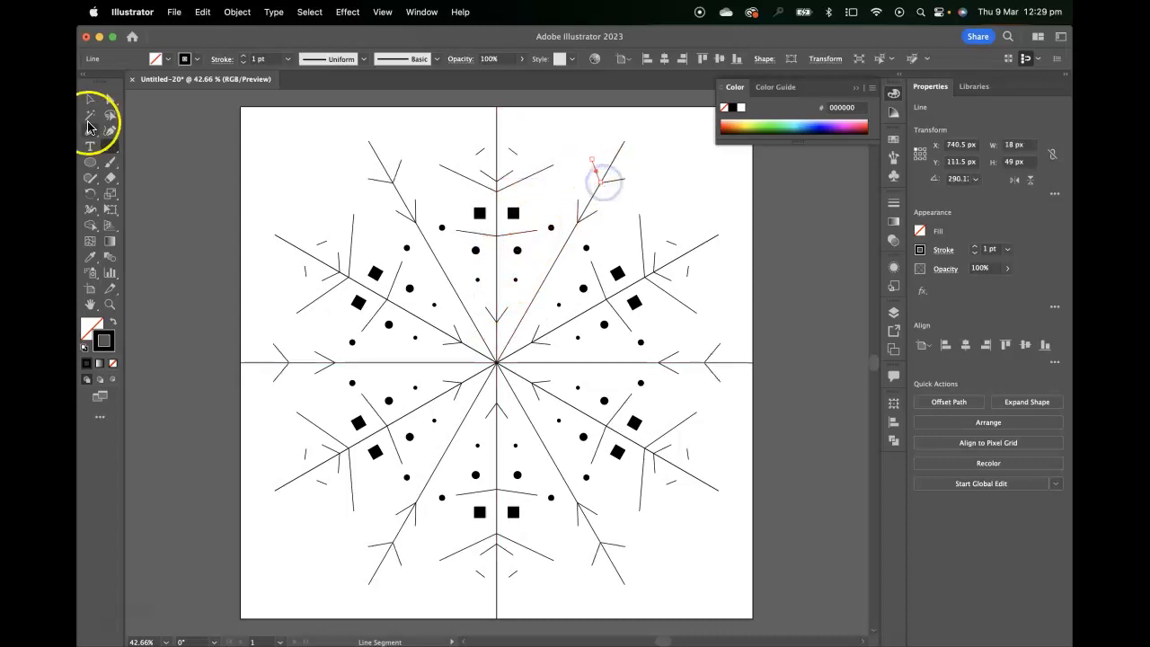
left_click(97, 99)
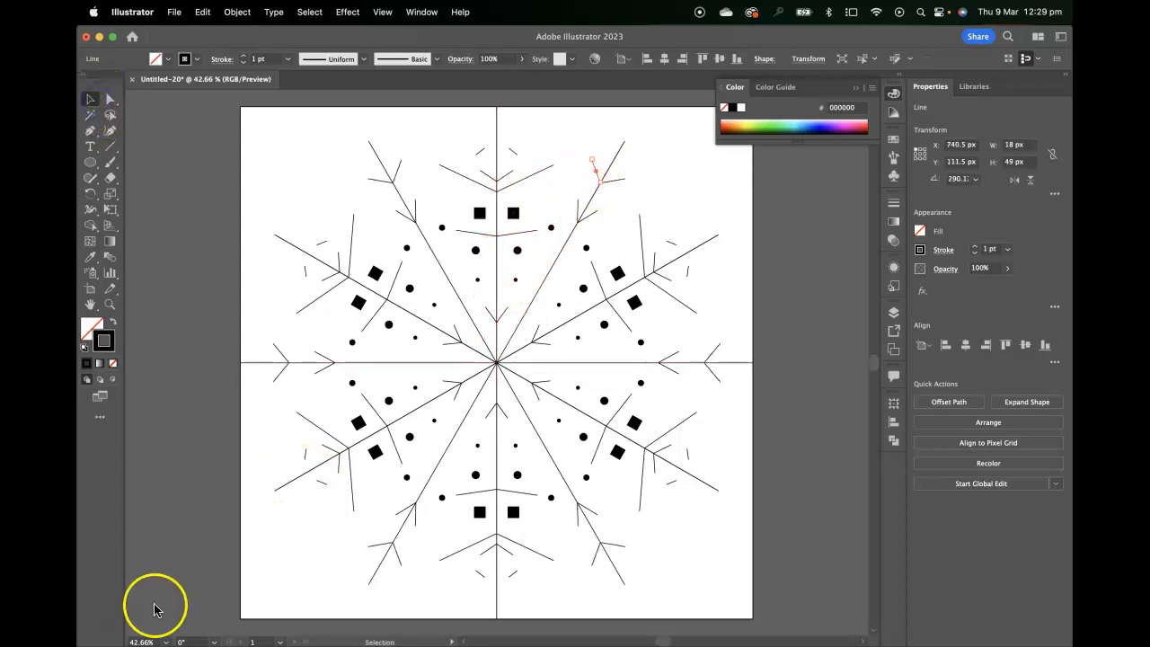